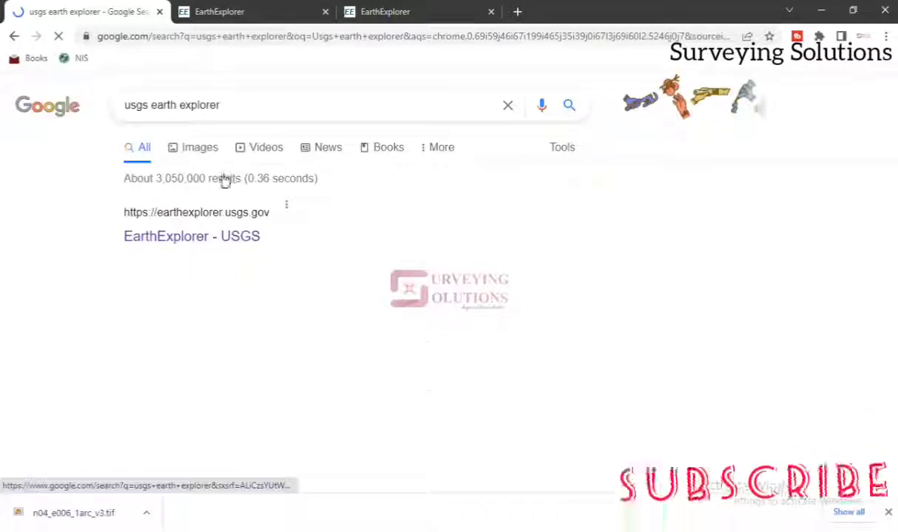
- Open the USGS EarthExplorer site from the search results and look over its search criteria form
{"action": "left_click", "coordinate": [177, 238]}
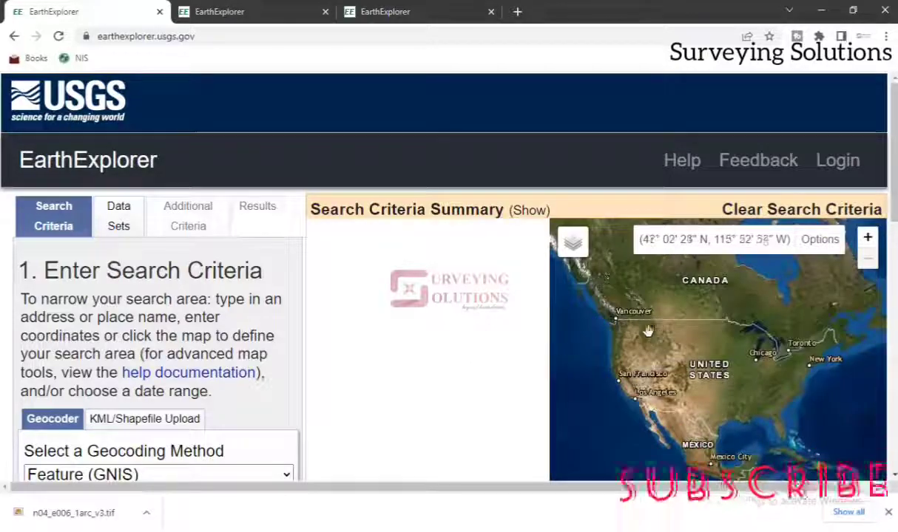
{"action": "scroll", "coordinate": [190, 332], "scroll_direction": "down", "scroll_amount": 5}
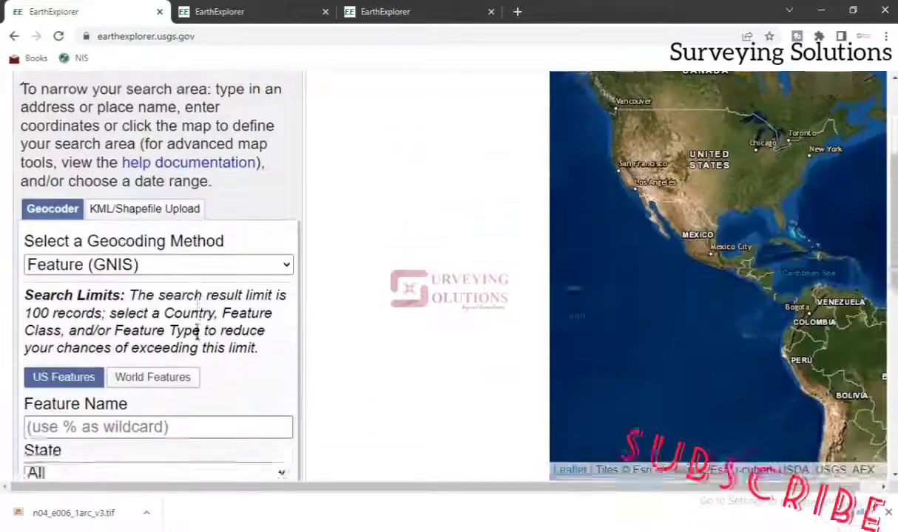
{"action": "scroll", "coordinate": [191, 333], "scroll_direction": "down", "scroll_amount": 5}
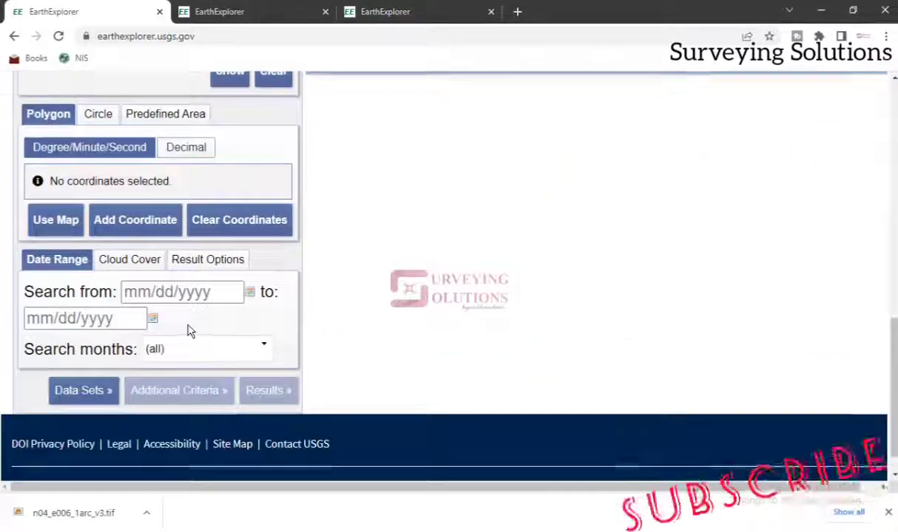
{"action": "scroll", "coordinate": [191, 333], "scroll_direction": "up", "scroll_amount": 6}
{"action": "scroll", "coordinate": [189, 330], "scroll_direction": "up", "scroll_amount": 4}
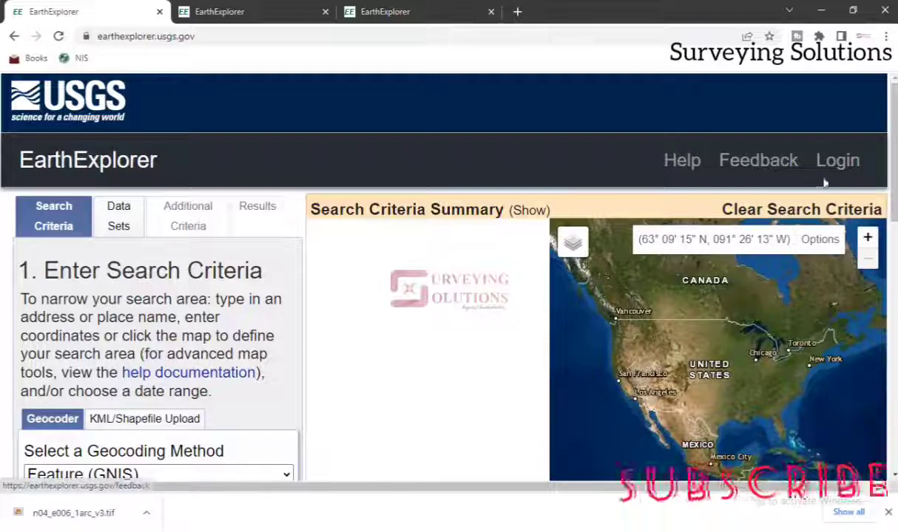
- Open the EarthExplorer login page and review its sign-in fields, usage warning and new-account option
{"action": "left_click", "coordinate": [842, 162]}
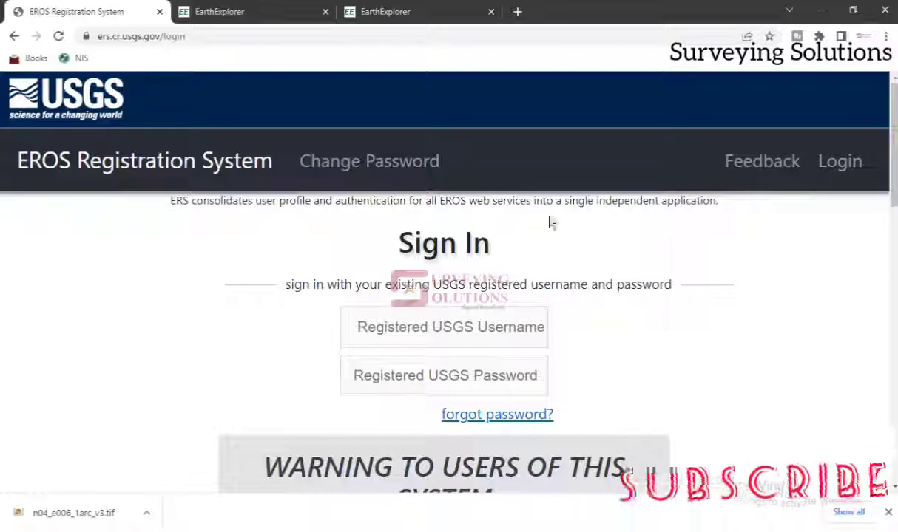
{"action": "scroll", "coordinate": [446, 281], "scroll_direction": "down", "scroll_amount": 10}
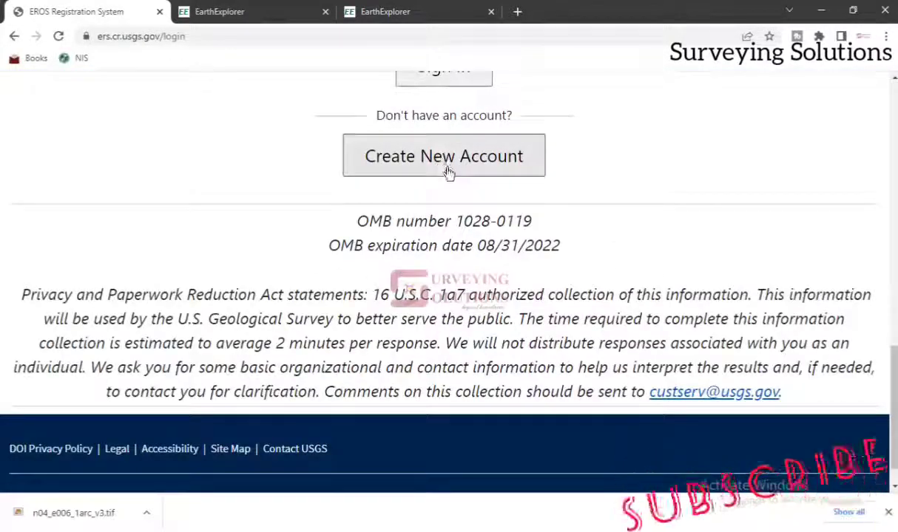
{"action": "scroll", "coordinate": [417, 207], "scroll_direction": "up", "scroll_amount": 1}
{"action": "scroll", "coordinate": [415, 208], "scroll_direction": "up", "scroll_amount": 7}
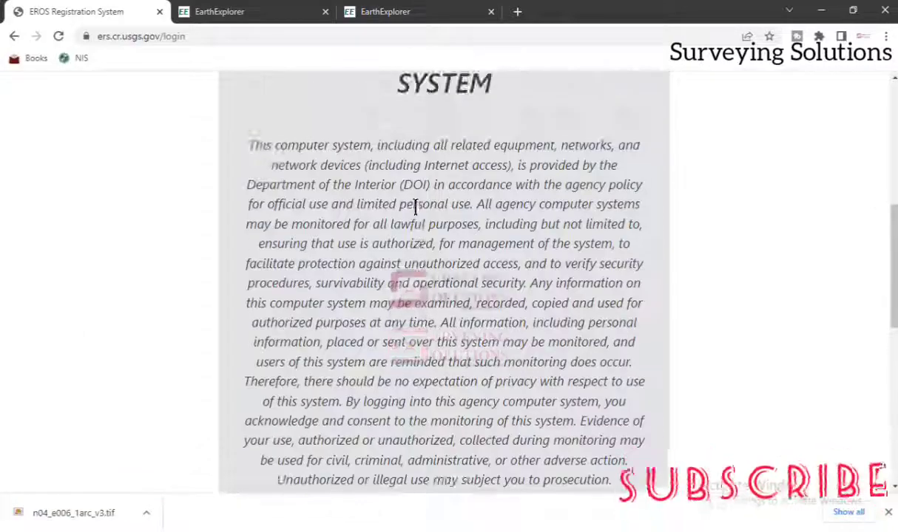
{"action": "scroll", "coordinate": [415, 208], "scroll_direction": "down", "scroll_amount": 7}
{"action": "scroll", "coordinate": [414, 207], "scroll_direction": "up", "scroll_amount": 10}
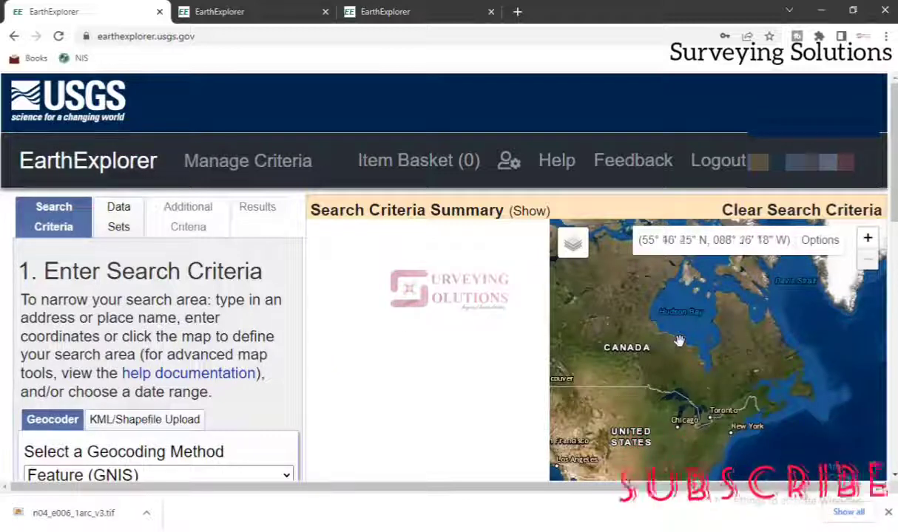
- Bring southern Nigeria around Port Harcourt into view on the map, starting from North America
{"action": "scroll", "coordinate": [678, 341], "scroll_direction": "up", "scroll_amount": 4}
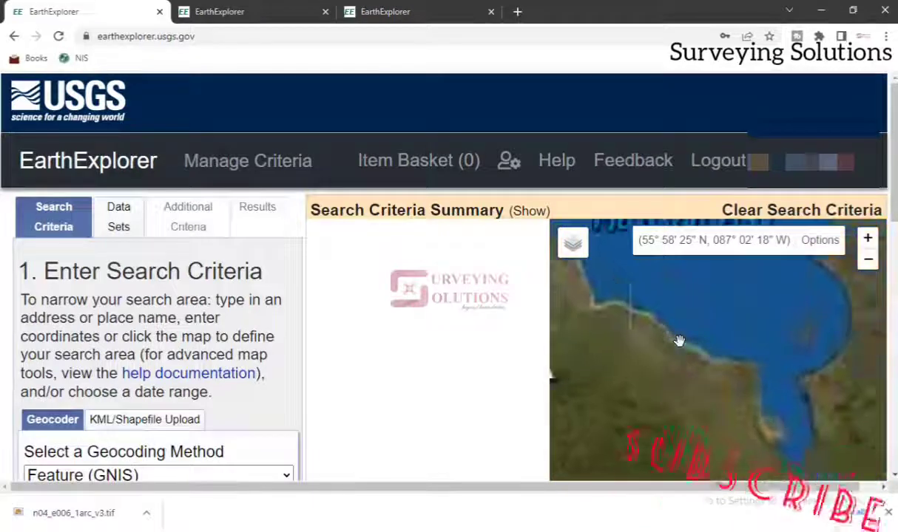
{"action": "scroll", "coordinate": [678, 341], "scroll_direction": "down", "scroll_amount": 5}
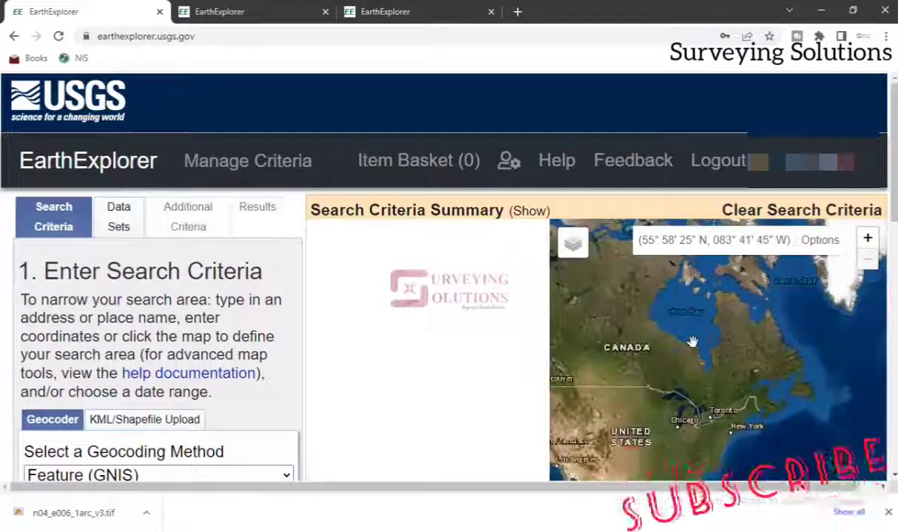
{"action": "left_click_drag", "start_coordinate": [692, 385], "coordinate": [866, 365]}
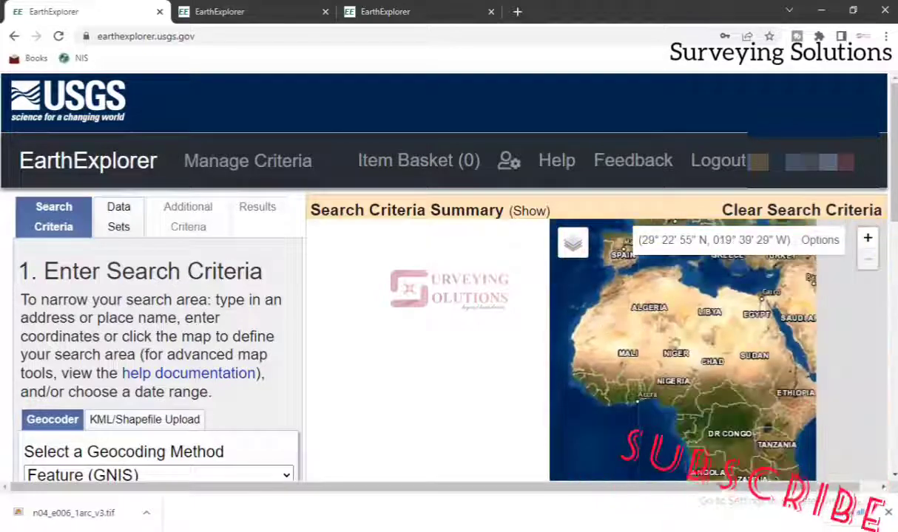
{"action": "left_click_drag", "start_coordinate": [658, 381], "coordinate": [708, 337]}
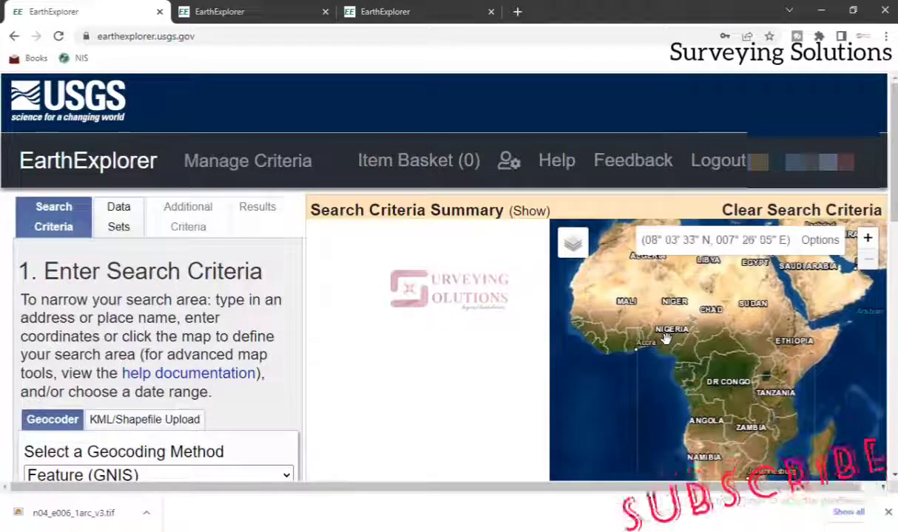
{"action": "scroll", "coordinate": [665, 338], "scroll_direction": "up", "scroll_amount": 3}
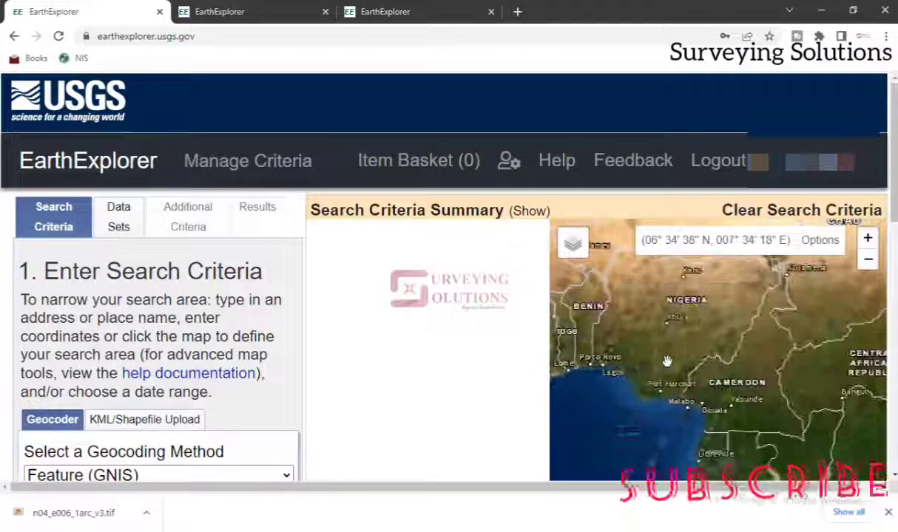
{"action": "scroll", "coordinate": [666, 361], "scroll_direction": "up", "scroll_amount": 1}
{"action": "scroll", "coordinate": [680, 337], "scroll_direction": "up", "scroll_amount": 1}
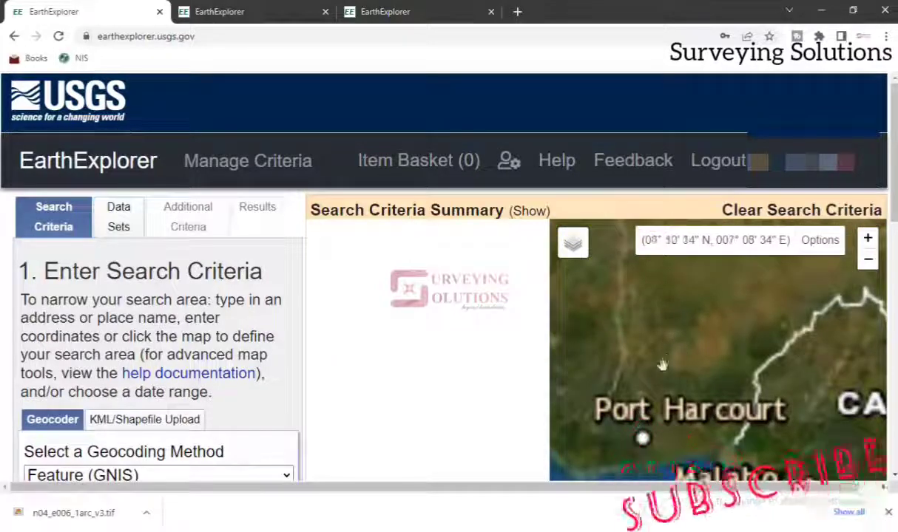
{"action": "scroll", "coordinate": [673, 361], "scroll_direction": "up", "scroll_amount": 1}
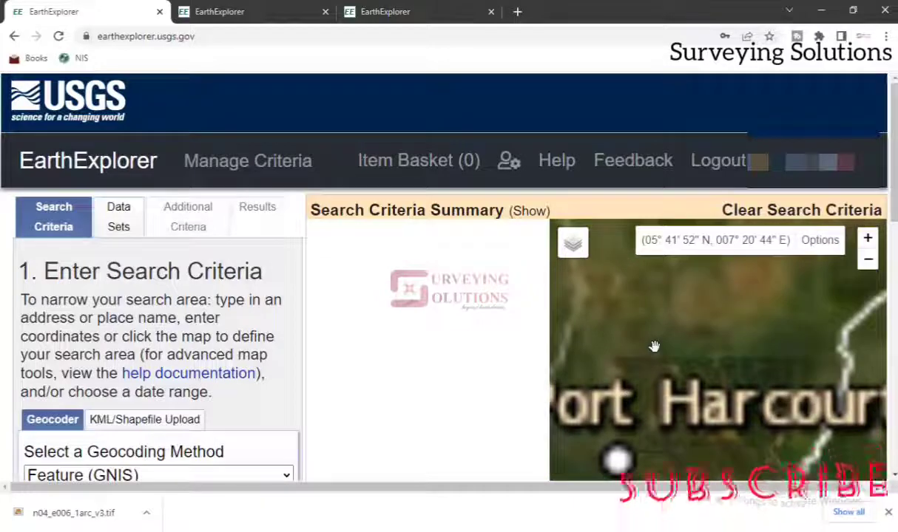
{"action": "scroll", "coordinate": [654, 346], "scroll_direction": "down", "scroll_amount": 3}
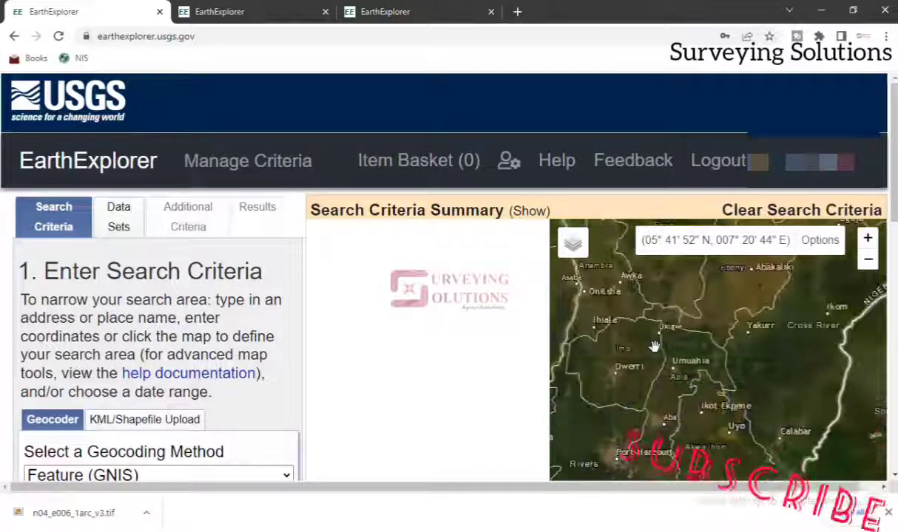
{"action": "left_click_drag", "start_coordinate": [645, 400], "coordinate": [673, 298]}
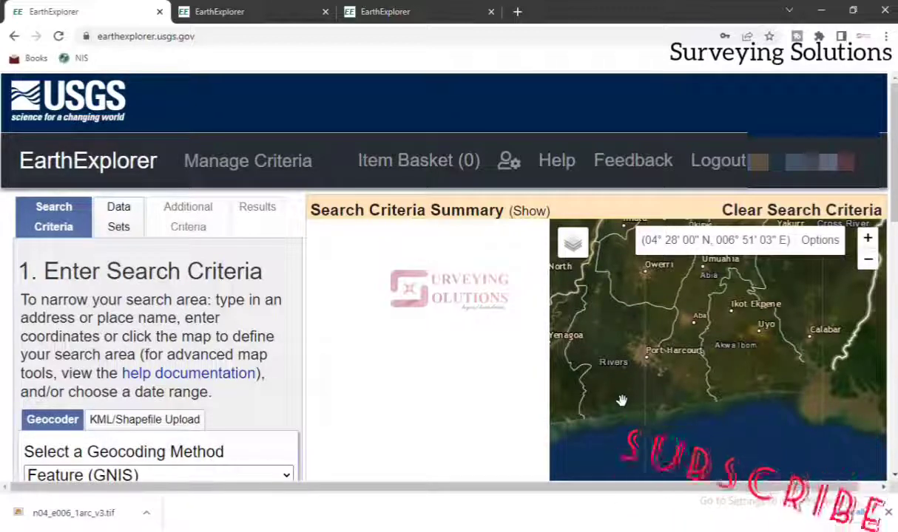
- Examine Port Harcourt and its surroundings towards Okrika and the coast on the satellite map
{"action": "scroll", "coordinate": [713, 327], "scroll_direction": "down", "scroll_amount": 1}
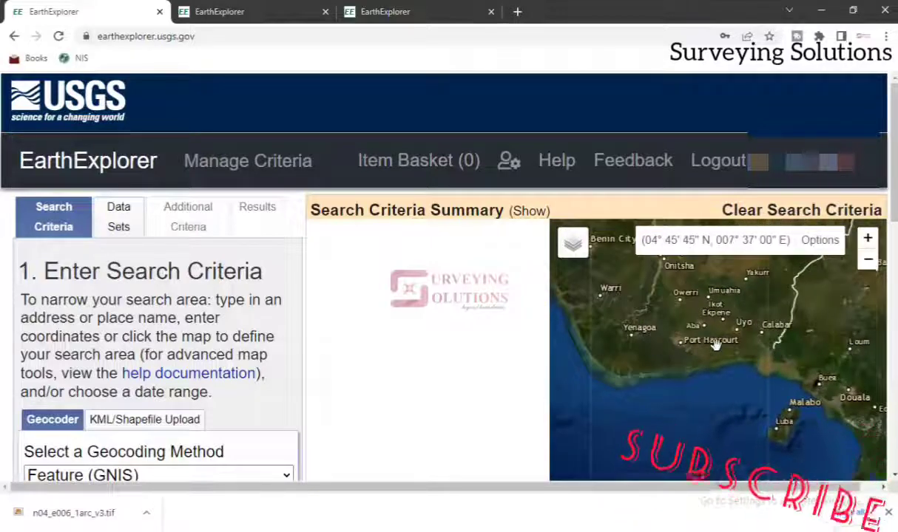
{"action": "scroll", "coordinate": [715, 345], "scroll_direction": "up", "scroll_amount": 1}
{"action": "scroll", "coordinate": [712, 356], "scroll_direction": "up", "scroll_amount": 3}
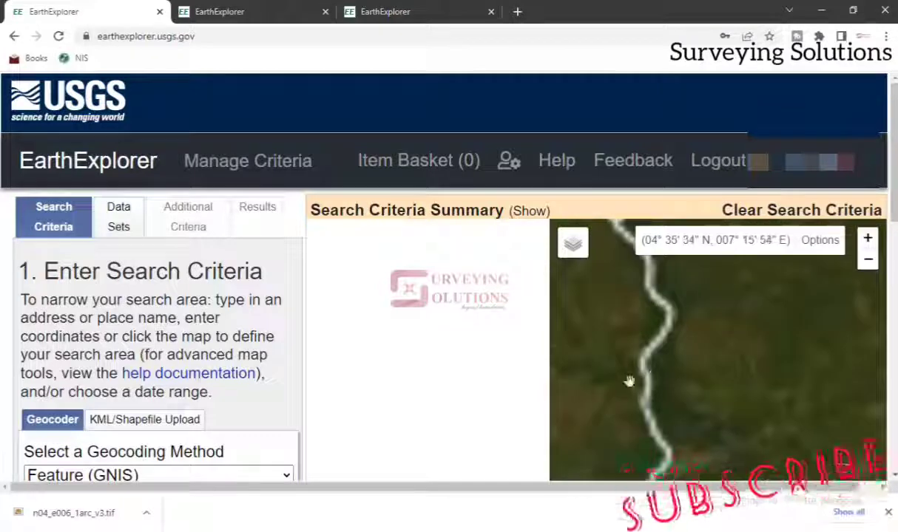
{"action": "scroll", "coordinate": [719, 340], "scroll_direction": "up", "scroll_amount": 2}
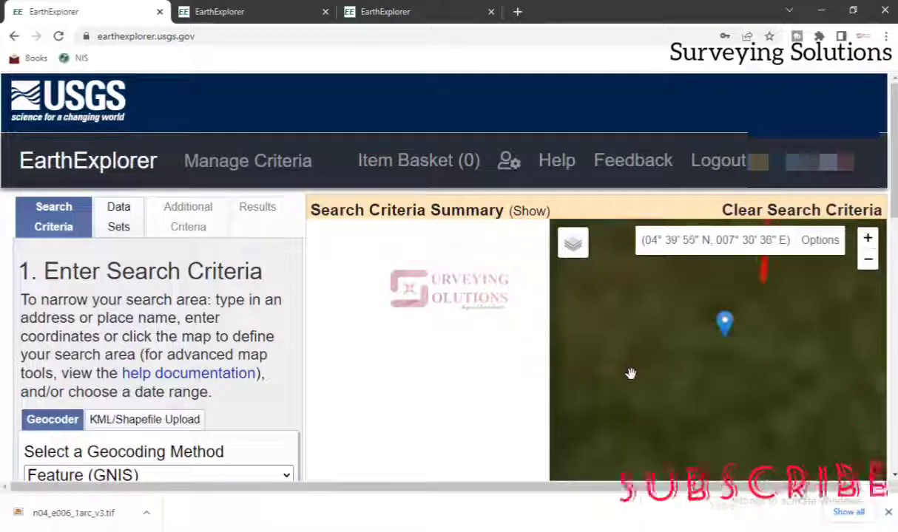
{"action": "scroll", "coordinate": [628, 378], "scroll_direction": "down", "scroll_amount": 2}
{"action": "scroll", "coordinate": [741, 344], "scroll_direction": "down", "scroll_amount": 2}
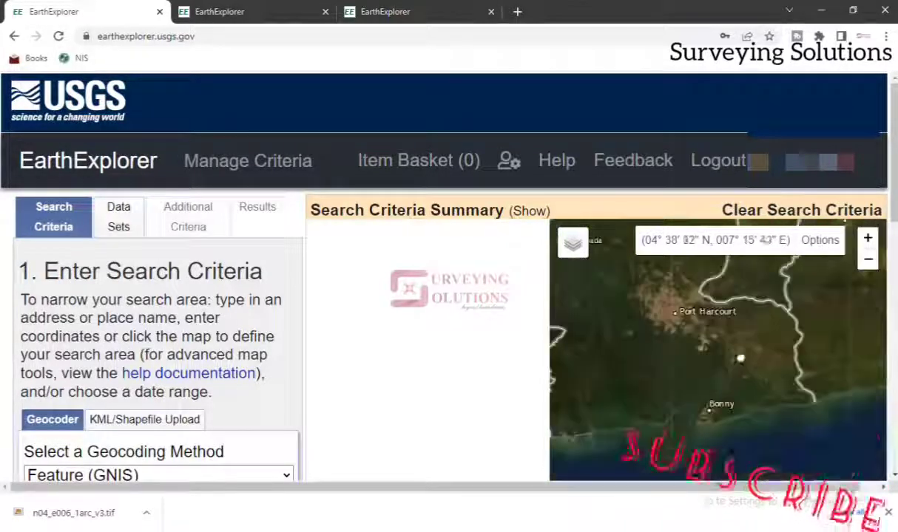
{"action": "scroll", "coordinate": [711, 324], "scroll_direction": "up", "scroll_amount": 2}
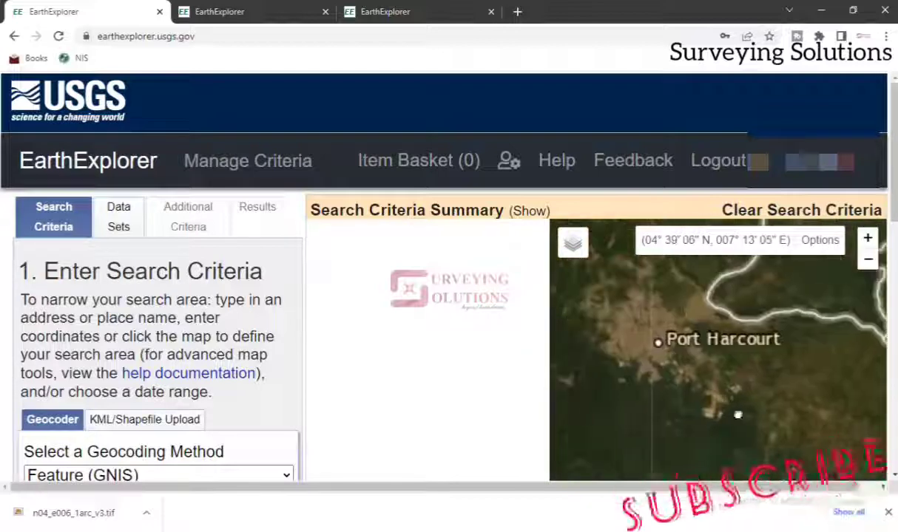
{"action": "scroll", "coordinate": [681, 367], "scroll_direction": "up", "scroll_amount": 2}
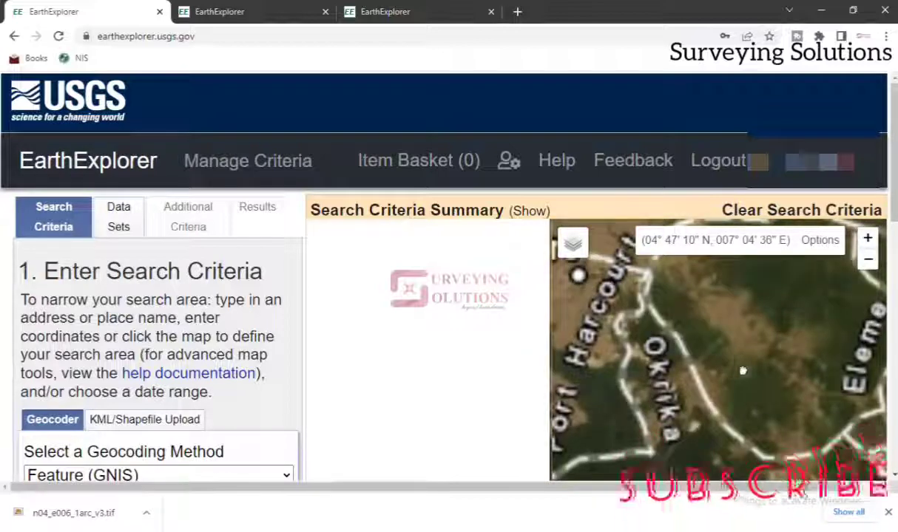
{"action": "left_click_drag", "start_coordinate": [737, 370], "coordinate": [809, 383]}
{"action": "scroll", "coordinate": [710, 384], "scroll_direction": "down", "scroll_amount": 2}
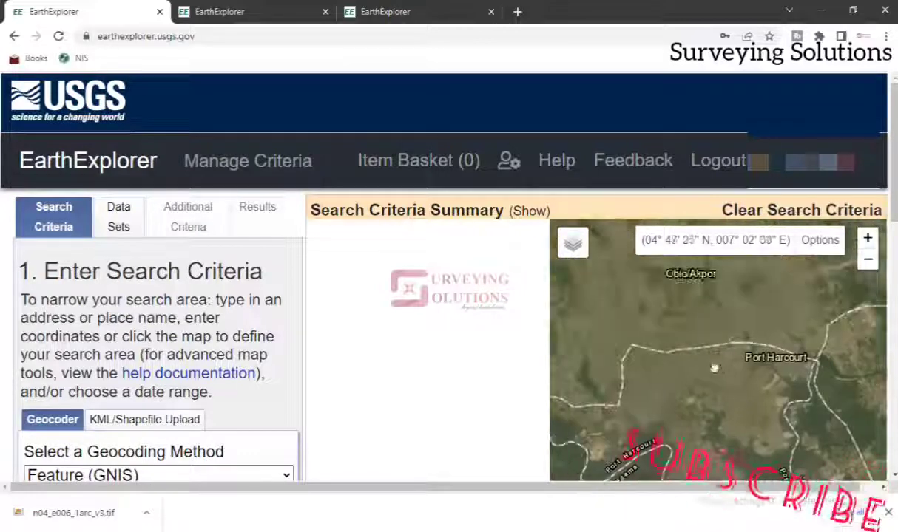
{"action": "scroll", "coordinate": [654, 351], "scroll_direction": "up", "scroll_amount": 1}
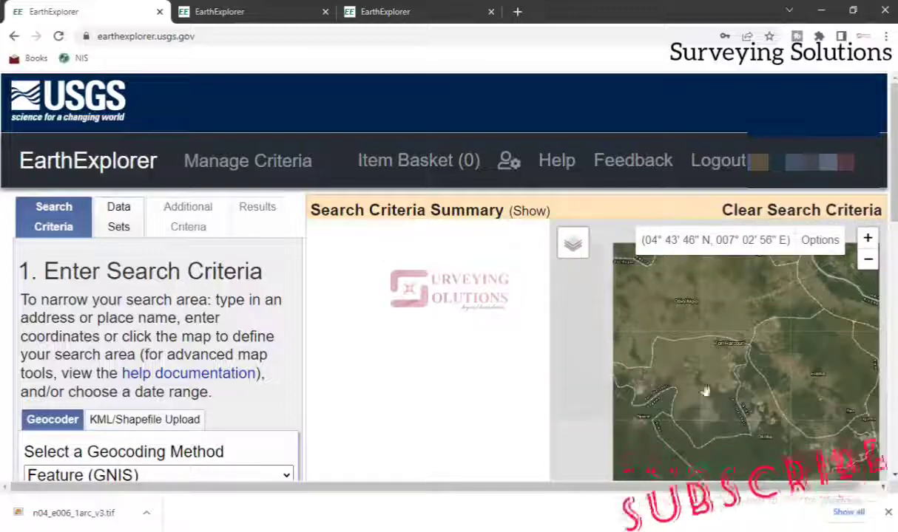
{"action": "left_click_drag", "start_coordinate": [677, 384], "coordinate": [675, 330]}
{"action": "scroll", "coordinate": [651, 296], "scroll_direction": "up", "scroll_amount": 2}
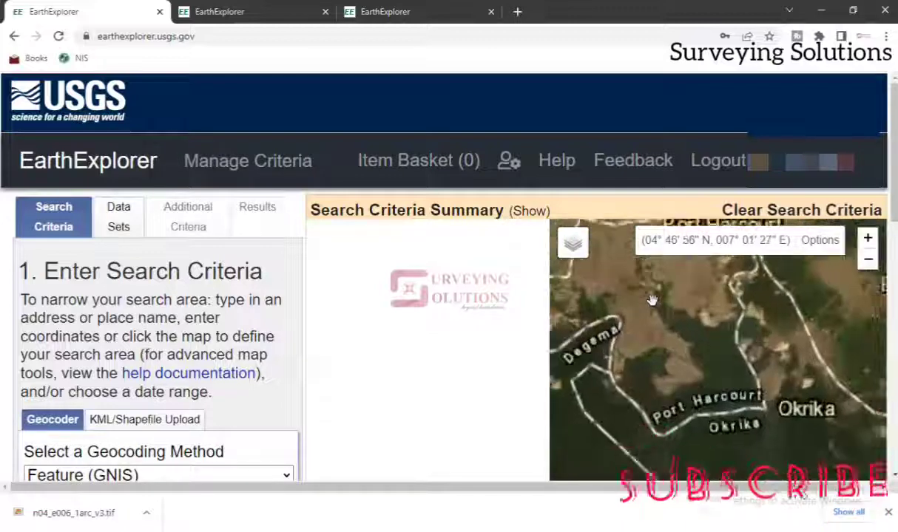
{"action": "scroll", "coordinate": [646, 300], "scroll_direction": "up", "scroll_amount": 1}
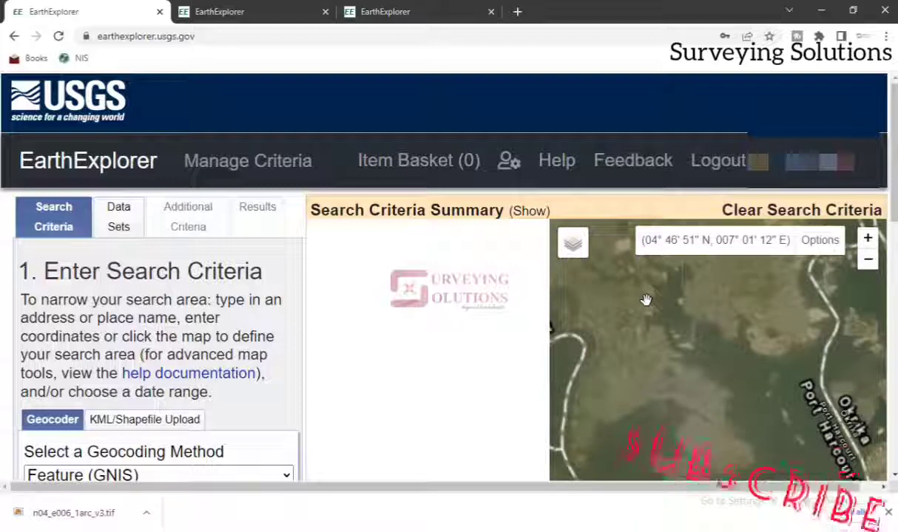
{"action": "scroll", "coordinate": [645, 299], "scroll_direction": "down", "scroll_amount": 1}
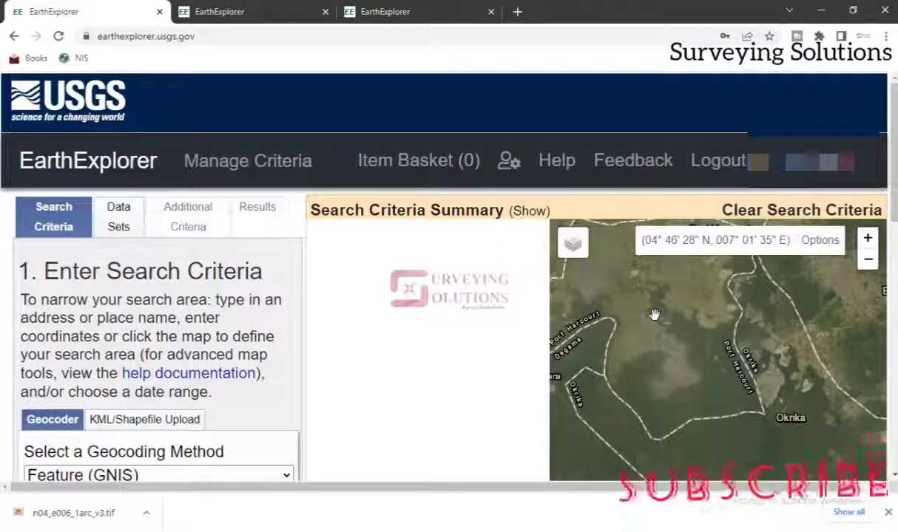
- Examine the Port Harcourt city area on the satellite map, from its district boundaries down to street level
{"action": "scroll", "coordinate": [654, 315], "scroll_direction": "down", "scroll_amount": 2}
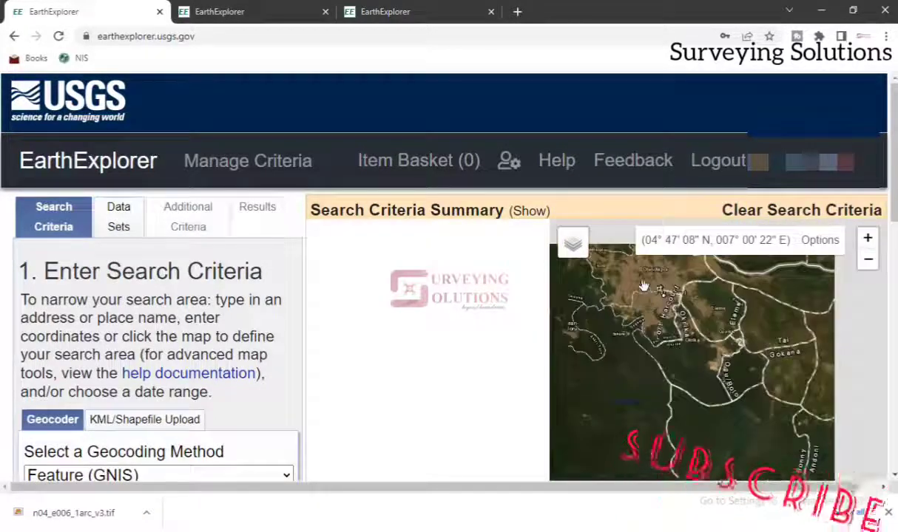
{"action": "scroll", "coordinate": [644, 287], "scroll_direction": "up", "scroll_amount": 2}
{"action": "scroll", "coordinate": [644, 288], "scroll_direction": "up", "scroll_amount": 1}
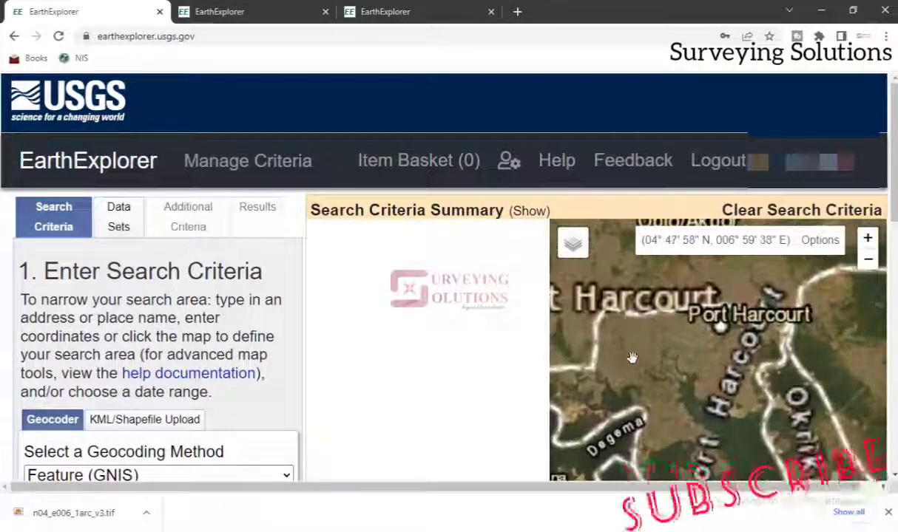
{"action": "scroll", "coordinate": [632, 353], "scroll_direction": "down", "scroll_amount": 2}
{"action": "left_click_drag", "start_coordinate": [631, 366], "coordinate": [701, 332]}
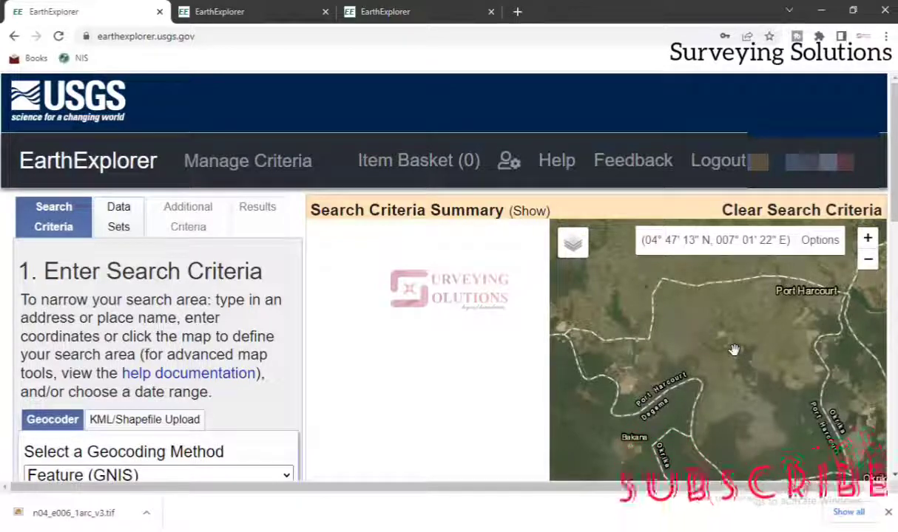
{"action": "scroll", "coordinate": [734, 353], "scroll_direction": "down", "scroll_amount": 2}
{"action": "scroll", "coordinate": [732, 341], "scroll_direction": "up", "scroll_amount": 3}
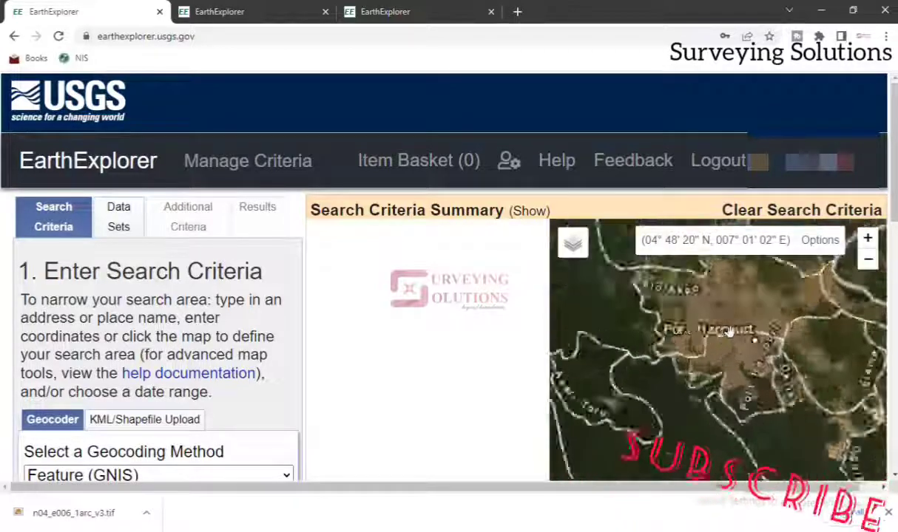
{"action": "scroll", "coordinate": [732, 370], "scroll_direction": "up", "scroll_amount": 4}
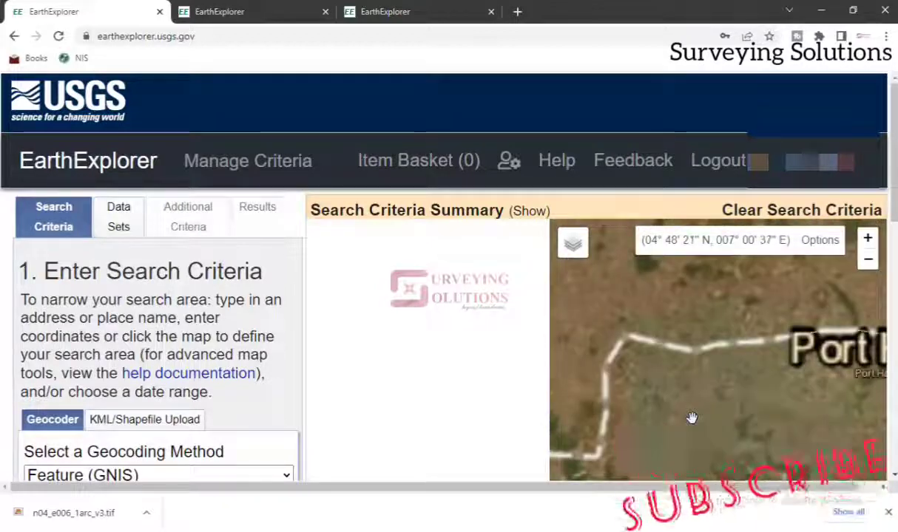
{"action": "scroll", "coordinate": [645, 257], "scroll_direction": "down", "scroll_amount": 2}
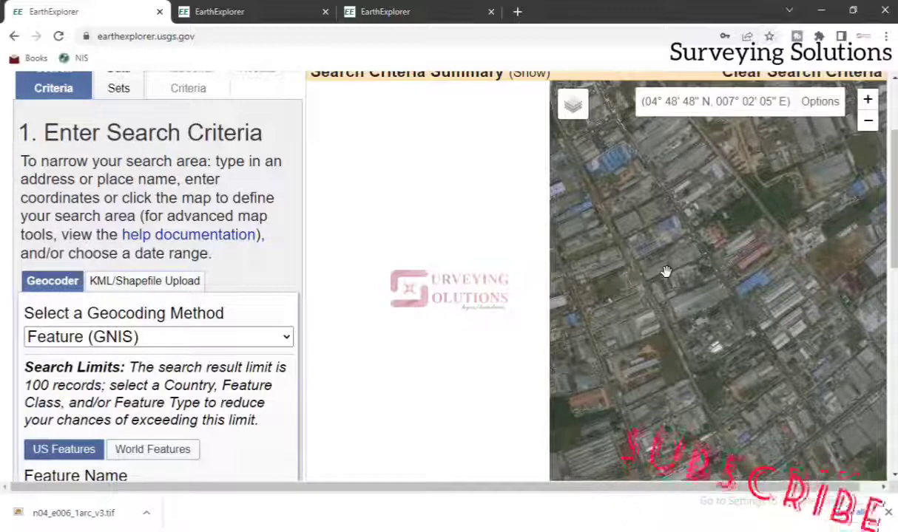
{"action": "scroll", "coordinate": [714, 312], "scroll_direction": "down", "scroll_amount": 2}
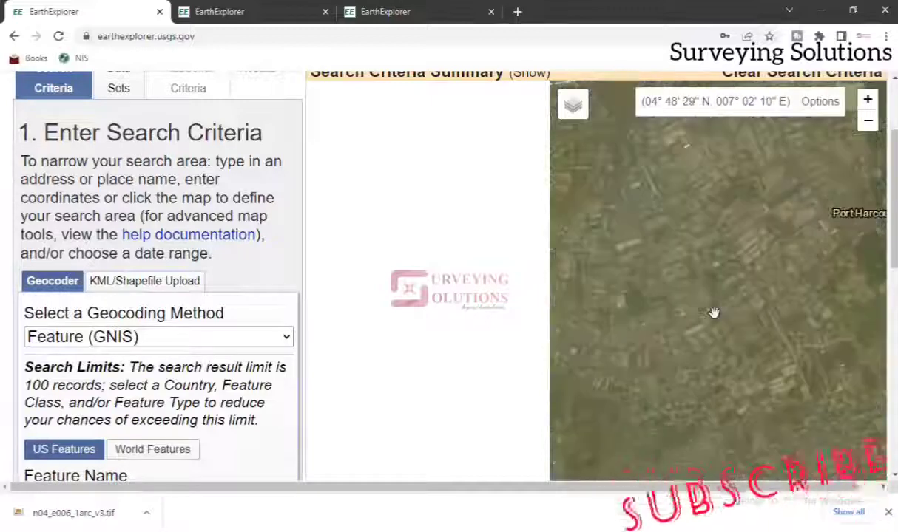
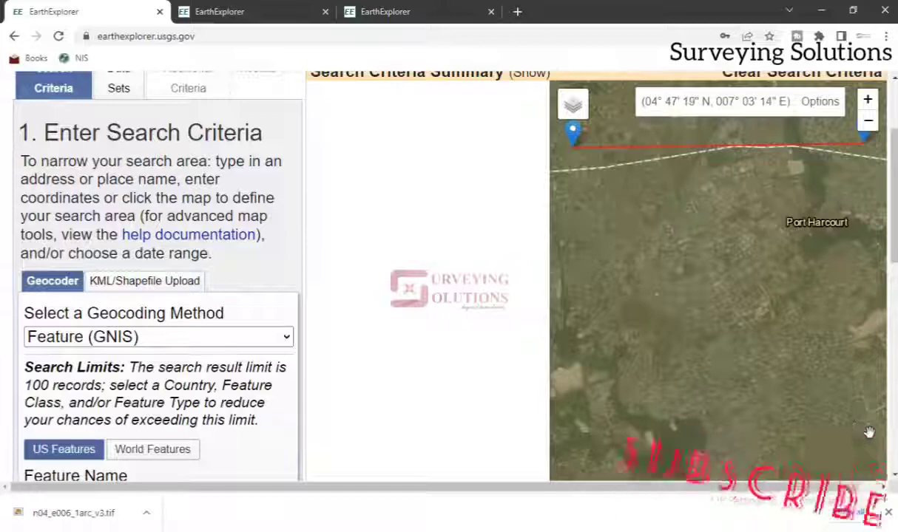
- Complete a four-cornered search polygon over Port Harcourt and widen it to span about 04°46' to 04°50' N and 007°01' to 007°04' E
{"action": "left_click", "coordinate": [869, 428]}
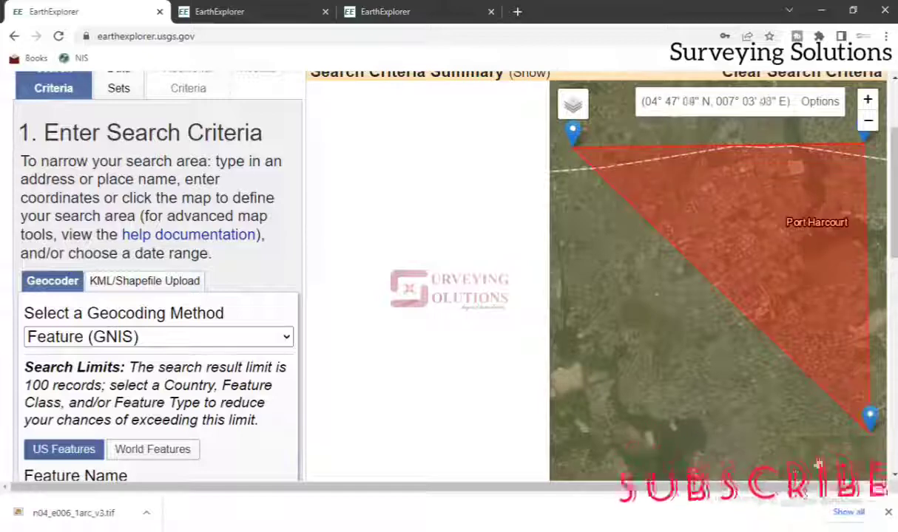
{"action": "left_click", "coordinate": [594, 448]}
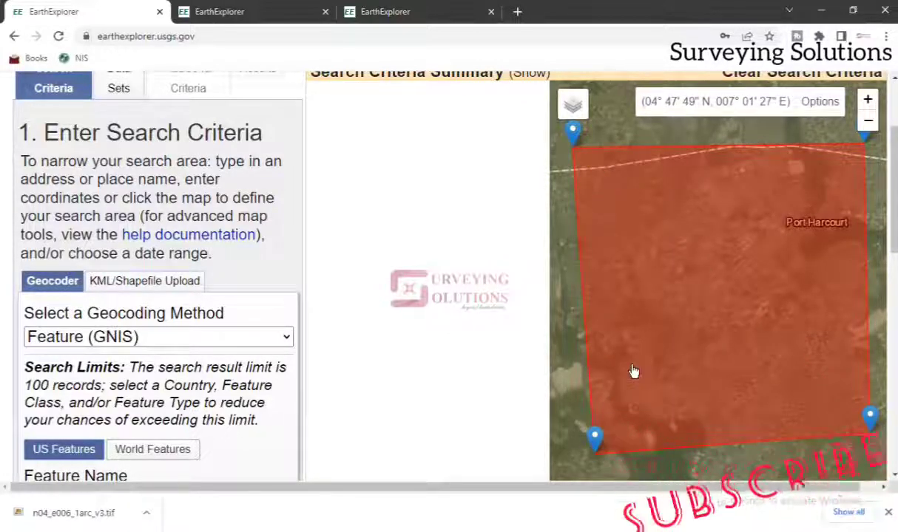
{"action": "scroll", "coordinate": [657, 293], "scroll_direction": "down", "scroll_amount": 2}
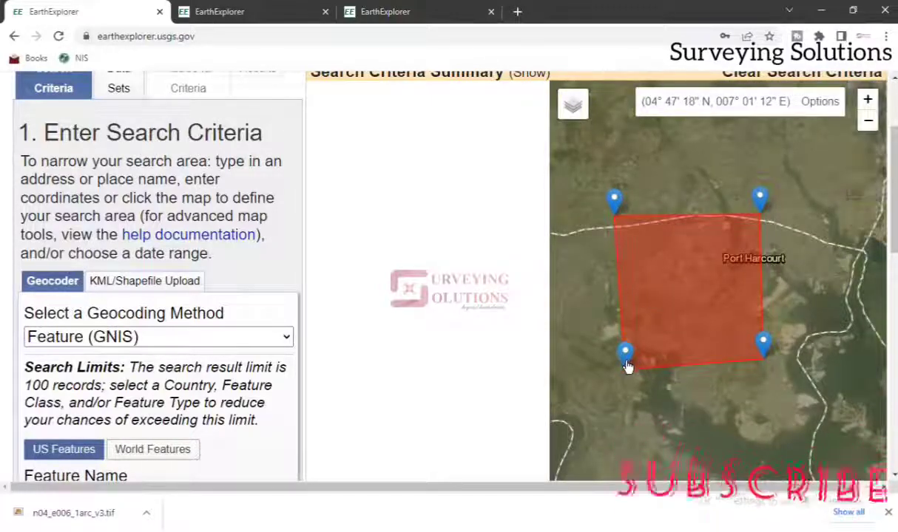
{"action": "left_click_drag", "start_coordinate": [627, 367], "coordinate": [594, 400]}
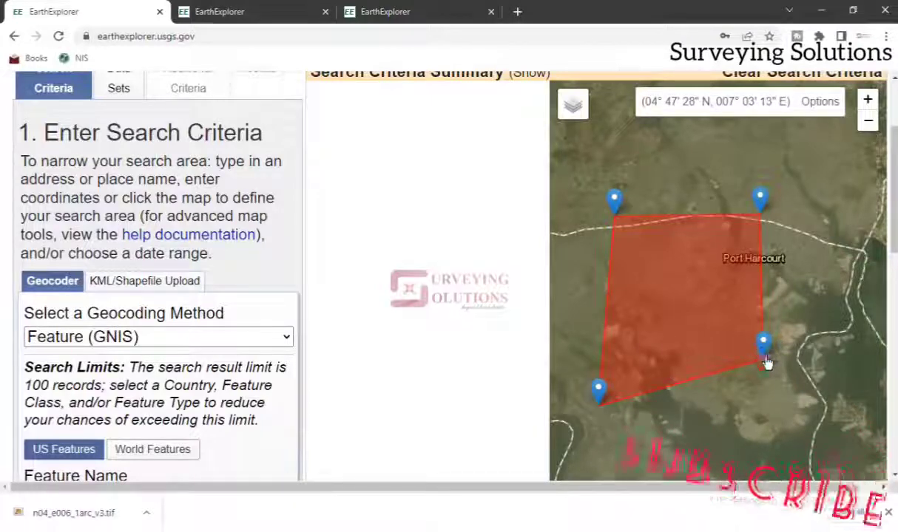
{"action": "left_click_drag", "start_coordinate": [766, 360], "coordinate": [797, 415]}
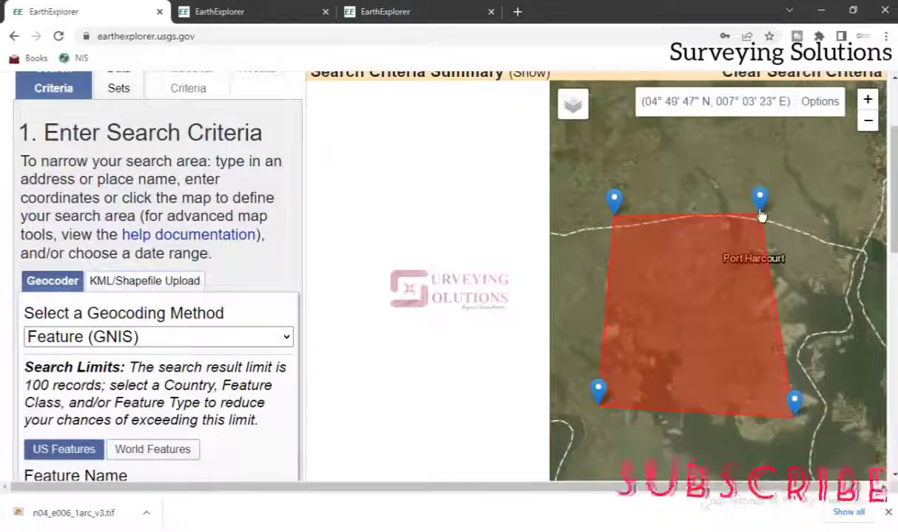
{"action": "left_click_drag", "start_coordinate": [761, 214], "coordinate": [783, 192]}
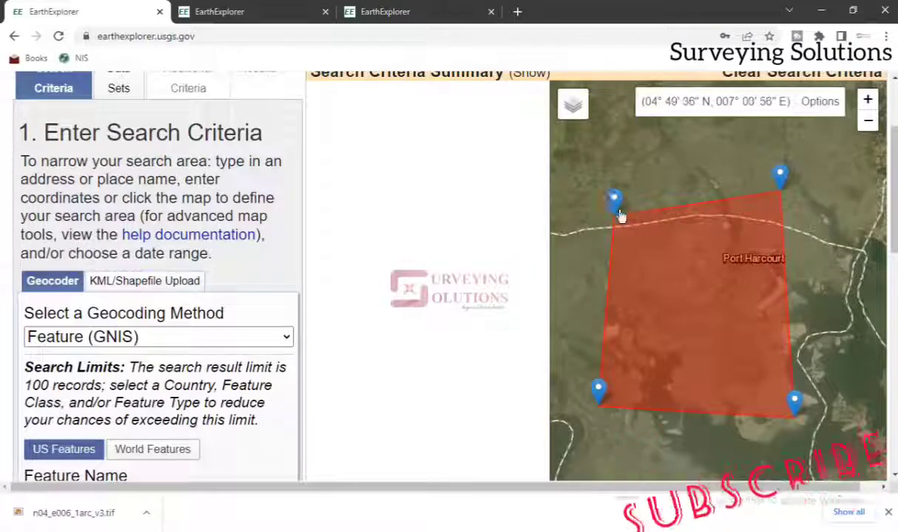
{"action": "left_click_drag", "start_coordinate": [614, 201], "coordinate": [590, 175]}
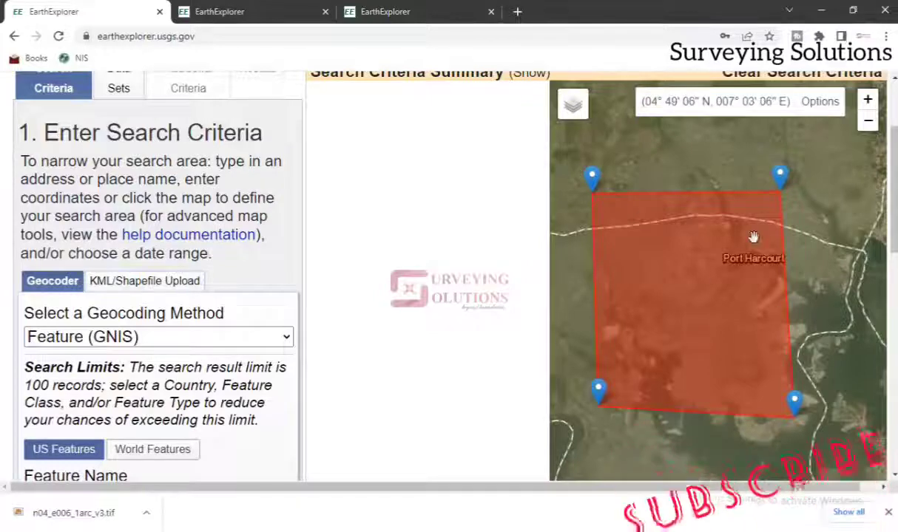
- Review the polygon's corner coordinates and examine its extent against the surrounding Port Harcourt area on the map
{"action": "scroll", "coordinate": [684, 166], "scroll_direction": "down", "scroll_amount": 1}
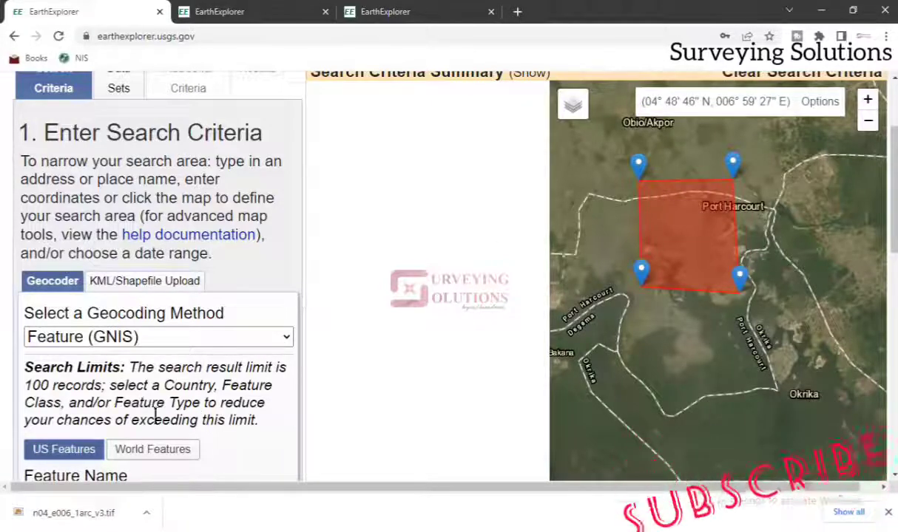
{"action": "scroll", "coordinate": [156, 414], "scroll_direction": "down", "scroll_amount": 6}
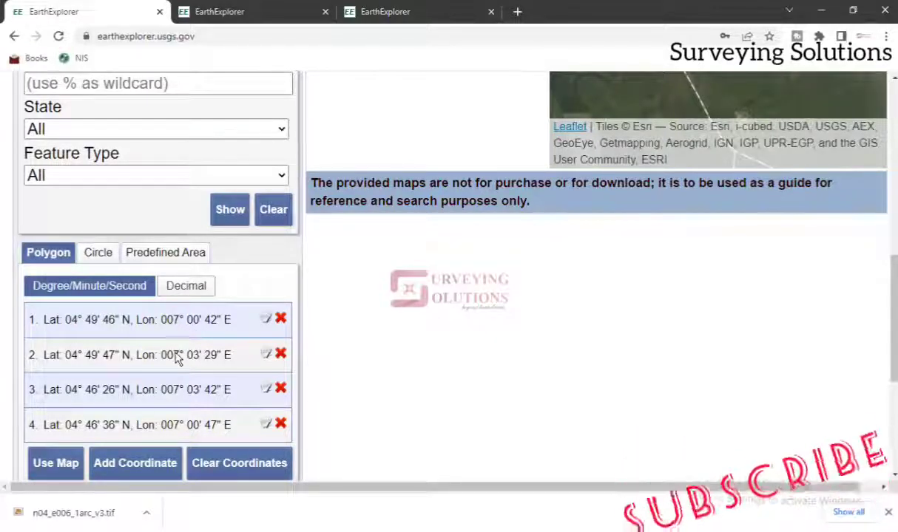
{"action": "scroll", "coordinate": [405, 111], "scroll_direction": "up", "scroll_amount": 8}
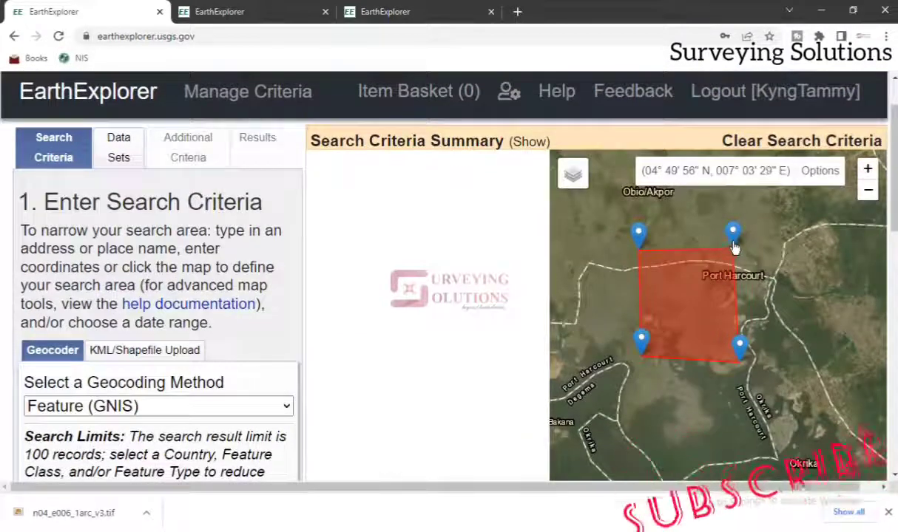
{"action": "scroll", "coordinate": [658, 409], "scroll_direction": "up", "scroll_amount": 1}
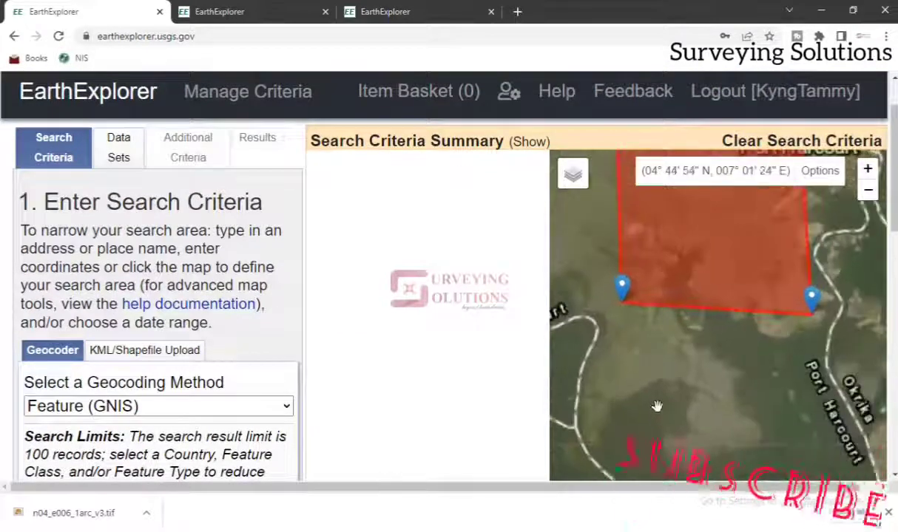
{"action": "scroll", "coordinate": [591, 249], "scroll_direction": "up", "scroll_amount": 2}
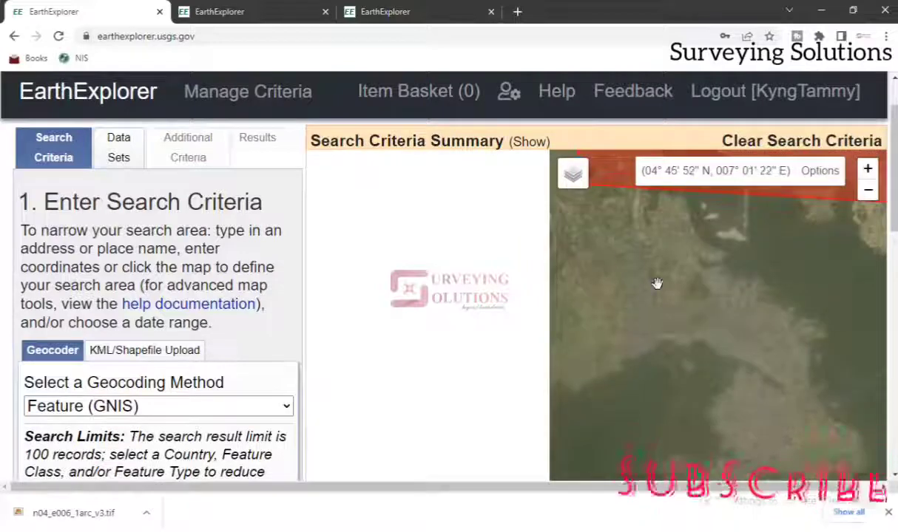
{"action": "scroll", "coordinate": [624, 266], "scroll_direction": "down", "scroll_amount": 1}
{"action": "left_click_drag", "start_coordinate": [644, 267], "coordinate": [668, 412]}
{"action": "left_click_drag", "start_coordinate": [609, 261], "coordinate": [602, 353]}
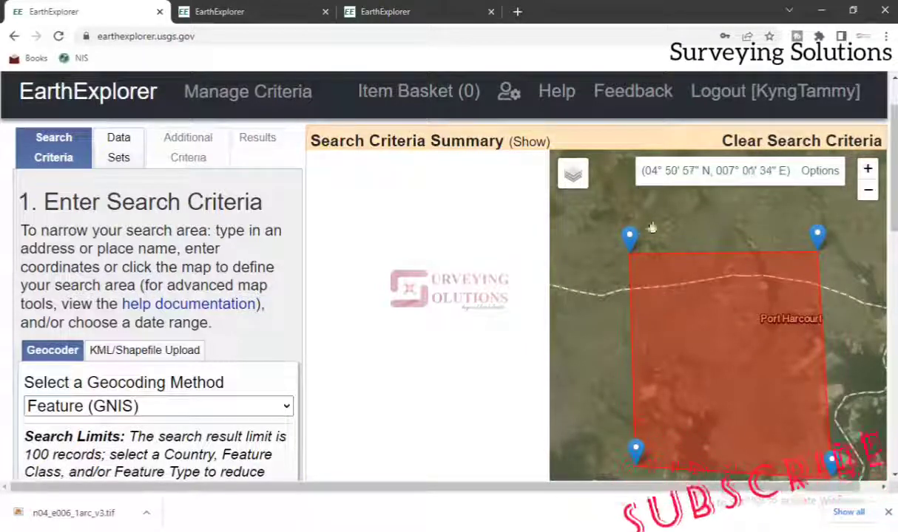
{"action": "scroll", "coordinate": [695, 219], "scroll_direction": "down", "scroll_amount": 1}
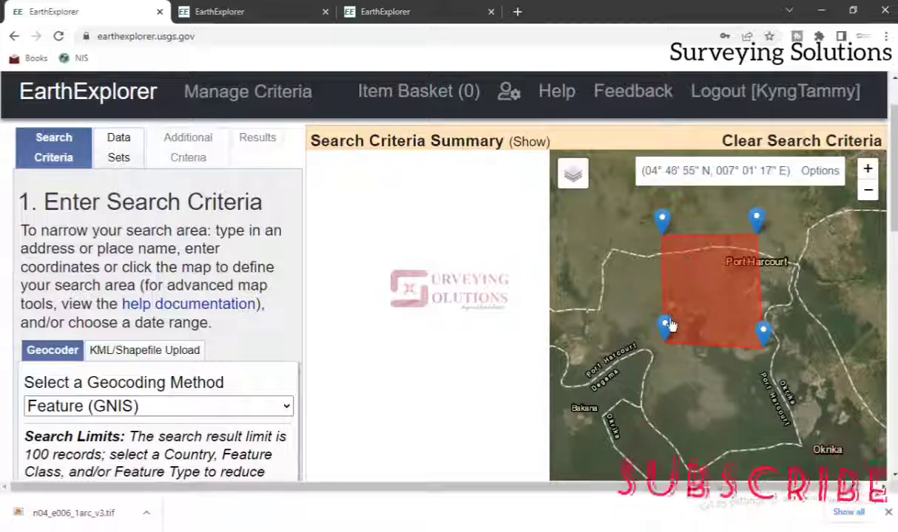
{"action": "scroll", "coordinate": [637, 260], "scroll_direction": "down", "scroll_amount": 1}
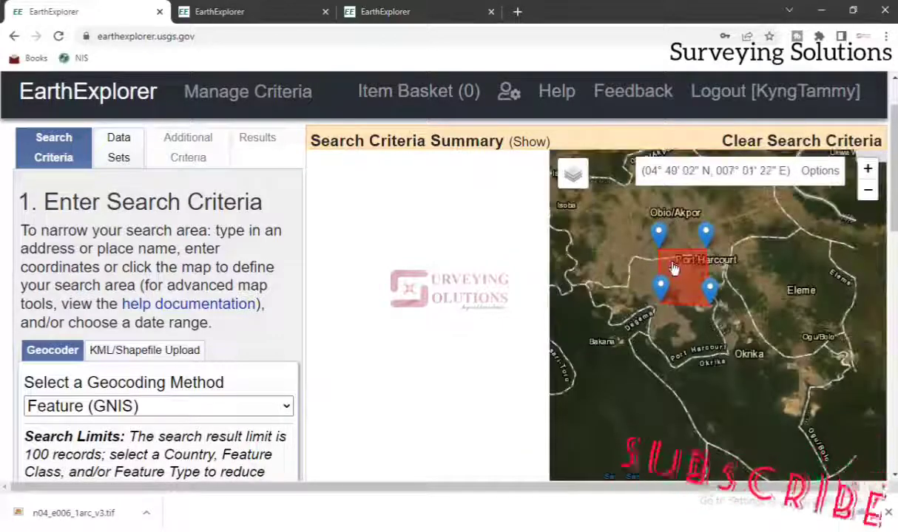
{"action": "scroll", "coordinate": [673, 268], "scroll_direction": "up", "scroll_amount": 1}
{"action": "scroll", "coordinate": [674, 268], "scroll_direction": "up", "scroll_amount": 1}
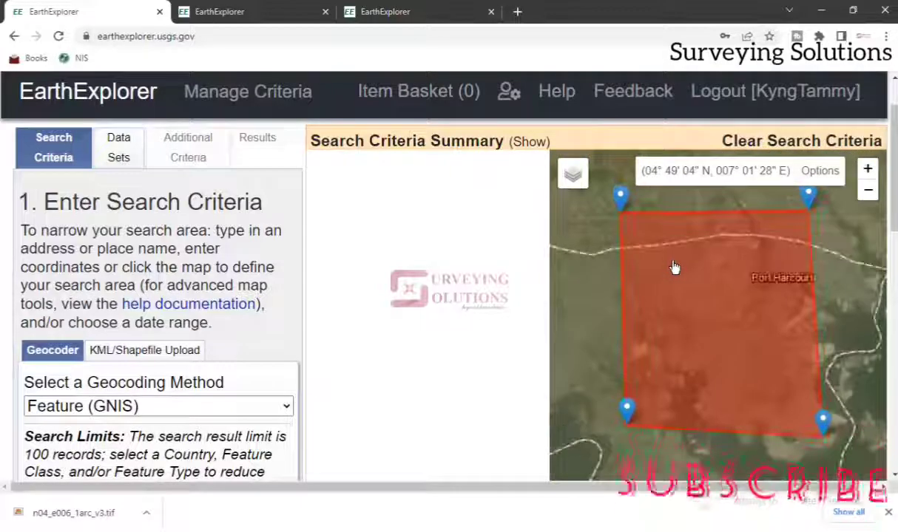
- Clear all coordinates of the search polygon drawn over Port Harcourt
{"action": "scroll", "coordinate": [154, 394], "scroll_direction": "down", "scroll_amount": 5}
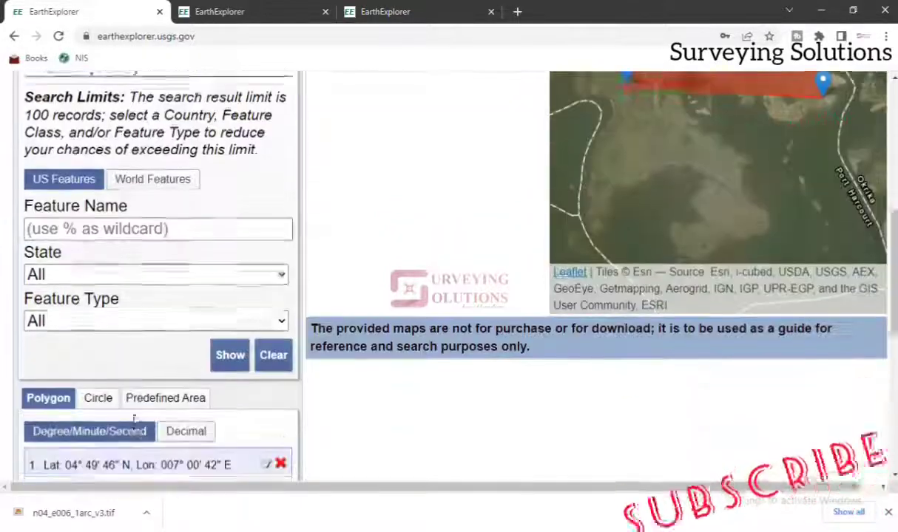
{"action": "scroll", "coordinate": [161, 423], "scroll_direction": "down", "scroll_amount": 3}
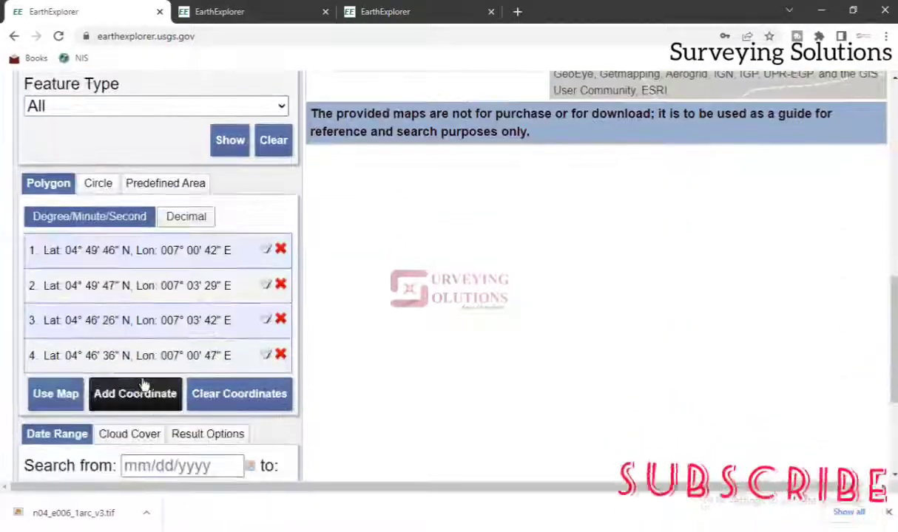
{"action": "left_click", "coordinate": [212, 396]}
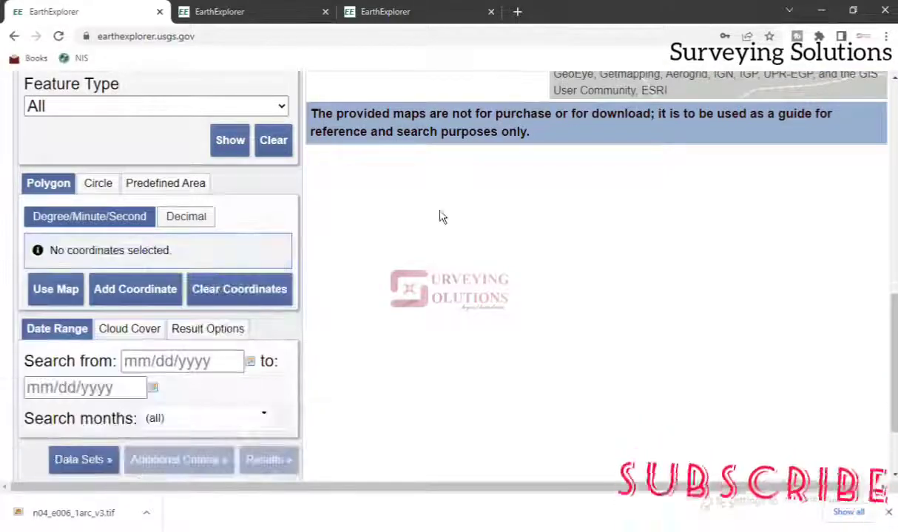
- Switch the search-area input from geocoding to KML/Shapefile upload with KML/KMZ as the file format
{"action": "scroll", "coordinate": [330, 287], "scroll_direction": "up", "scroll_amount": 5}
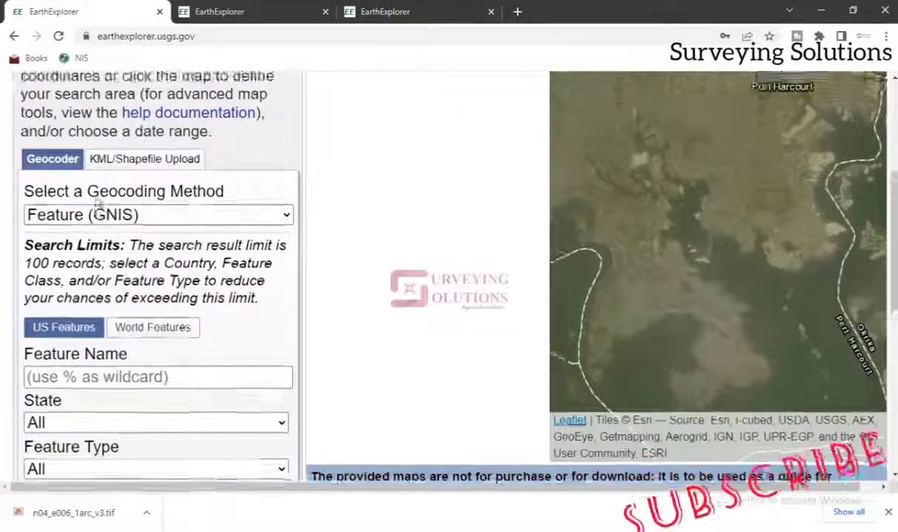
{"action": "scroll", "coordinate": [94, 207], "scroll_direction": "up", "scroll_amount": 3}
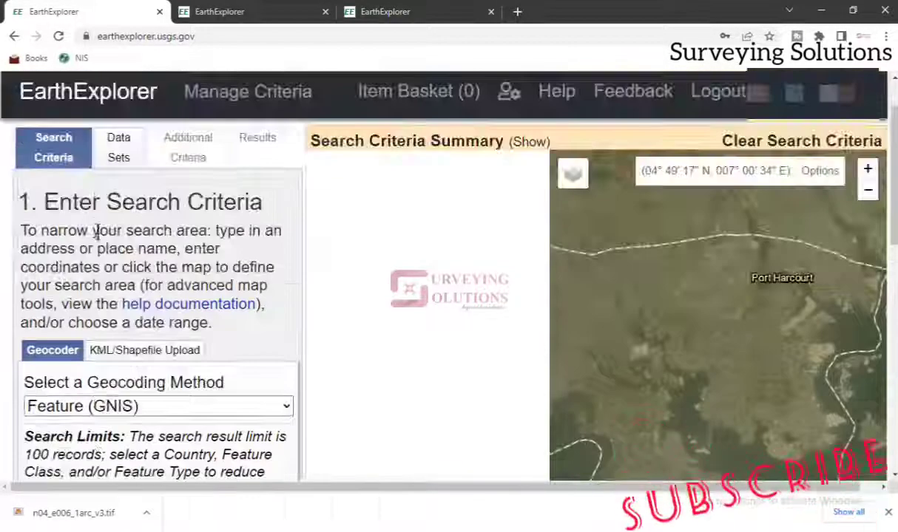
{"action": "left_click", "coordinate": [126, 355]}
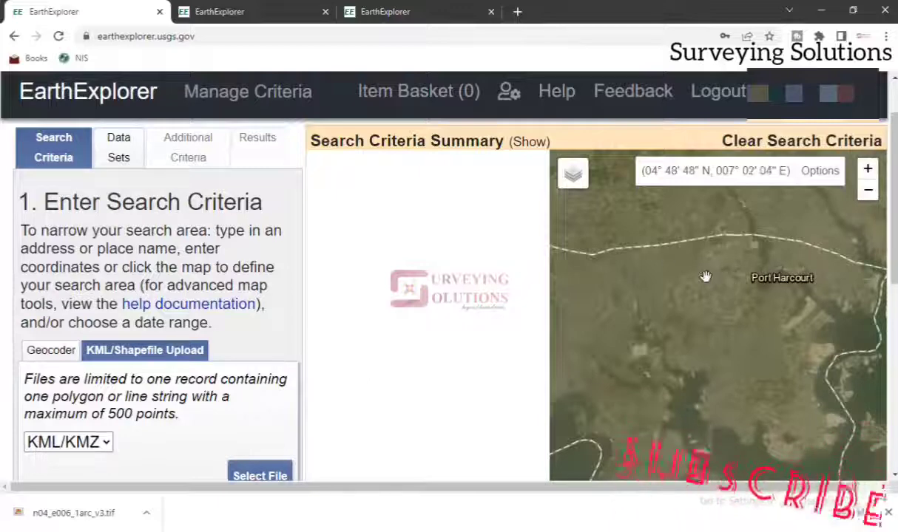
{"action": "scroll", "coordinate": [705, 277], "scroll_direction": "down", "scroll_amount": 2}
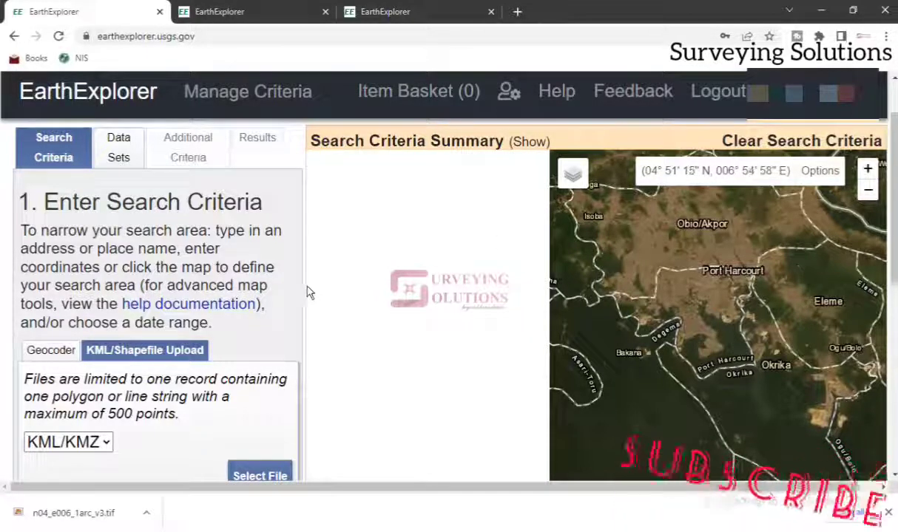
{"action": "scroll", "coordinate": [296, 296], "scroll_direction": "down", "scroll_amount": 2}
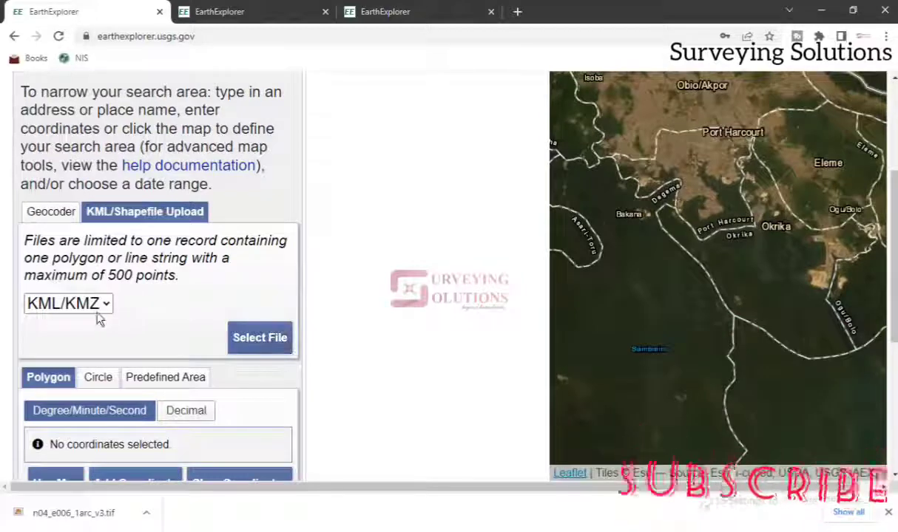
{"action": "left_click", "coordinate": [94, 310]}
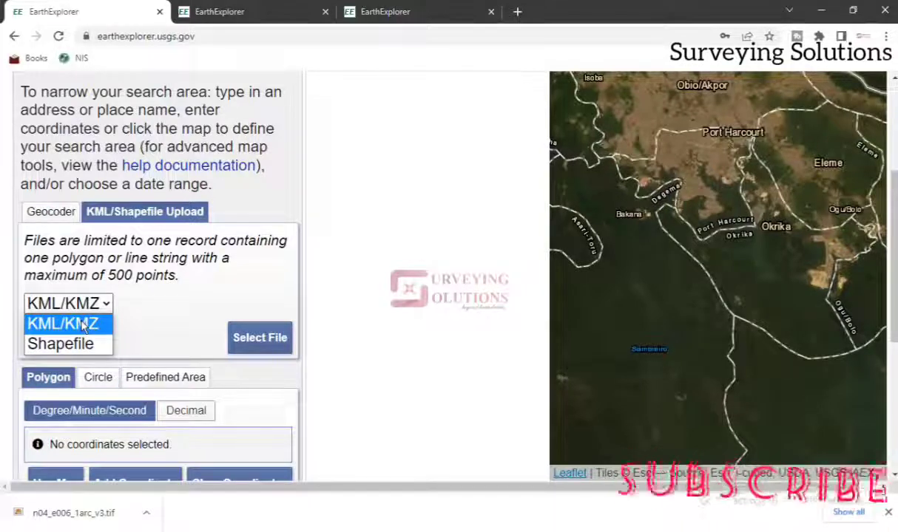
{"action": "left_click", "coordinate": [83, 326]}
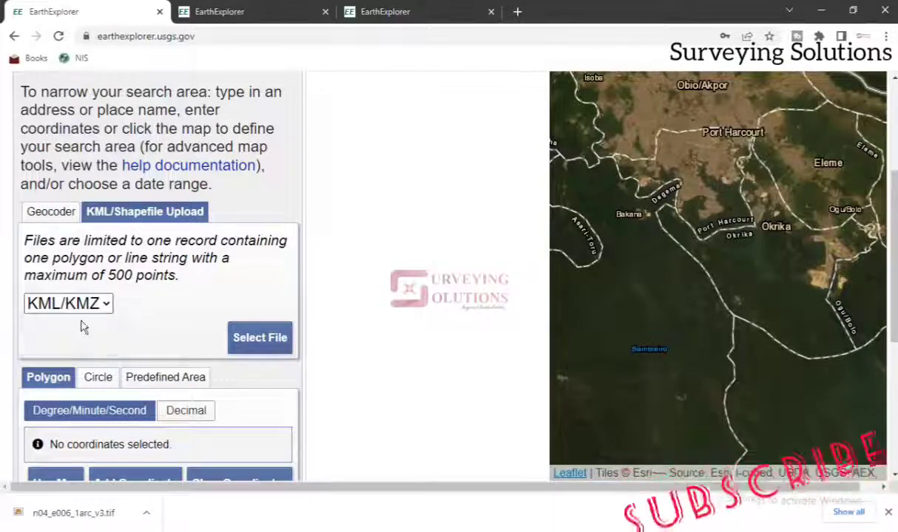
- Upload the RSUUUU KMZ file from the MMMMM folder as the search area and dismiss the upload dialog
{"action": "left_click", "coordinate": [253, 339]}
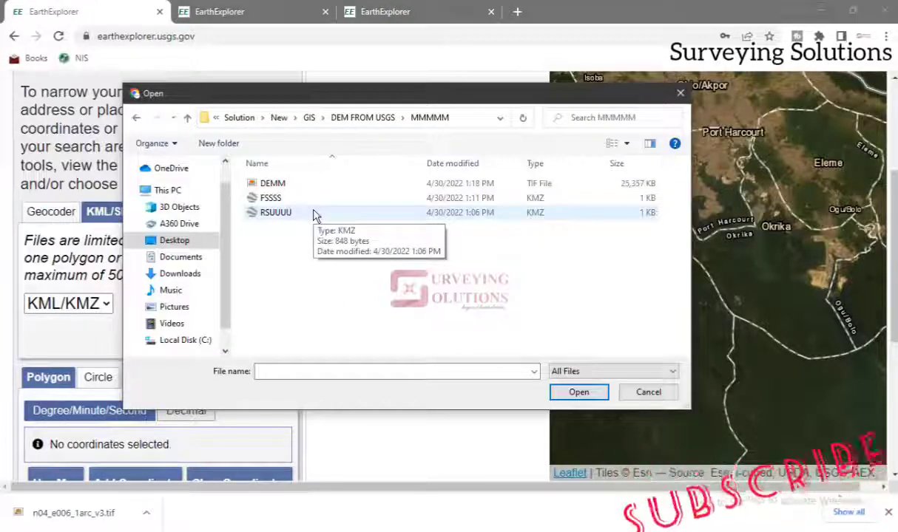
{"action": "left_click", "coordinate": [313, 215]}
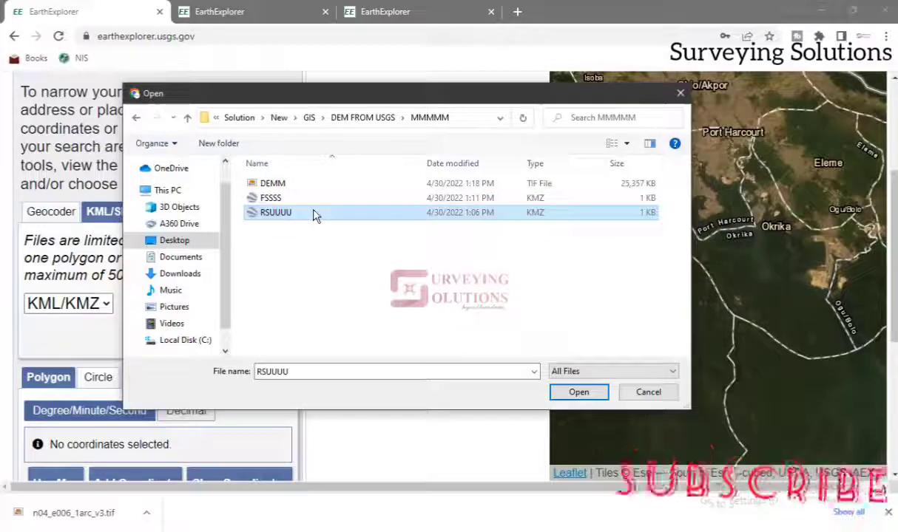
{"action": "left_click", "coordinate": [579, 392]}
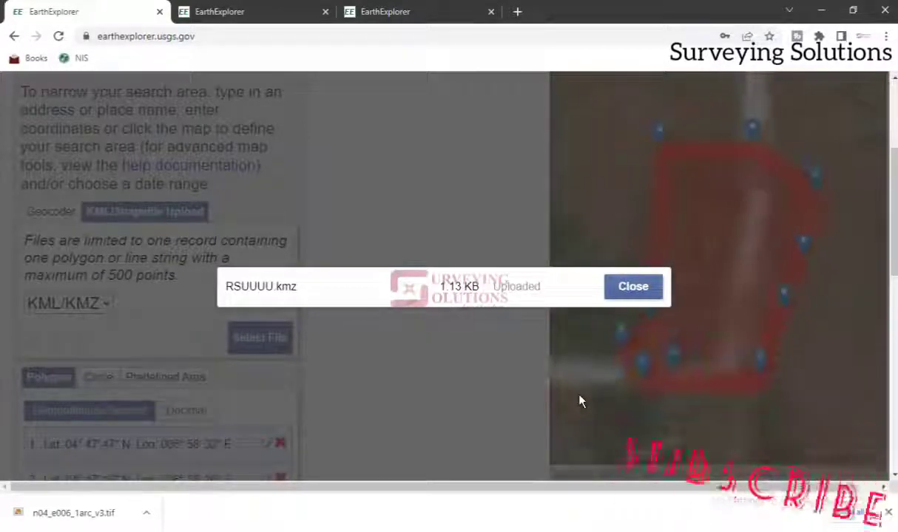
{"action": "left_click", "coordinate": [638, 294]}
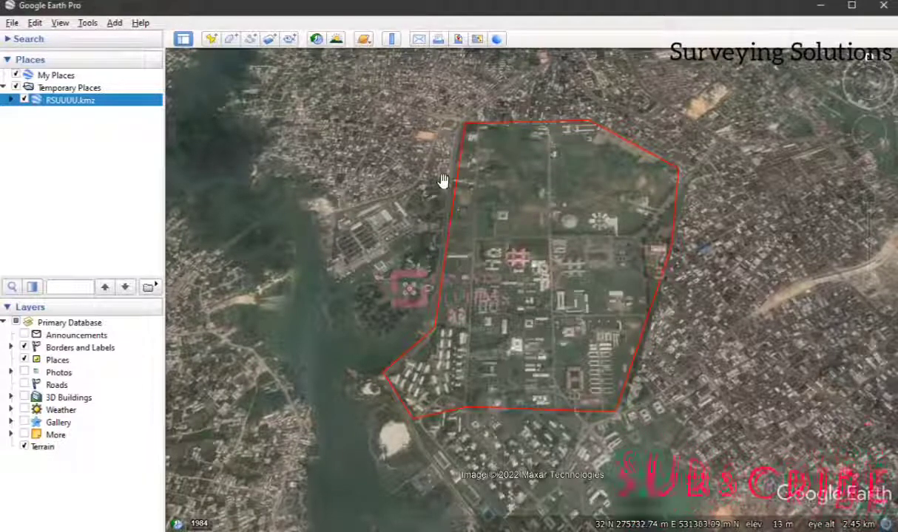
- Switch to Google Earth Pro, view the properties of the RSUUUU.kmz place and leave them without editing
{"action": "right_click", "coordinate": [115, 104]}
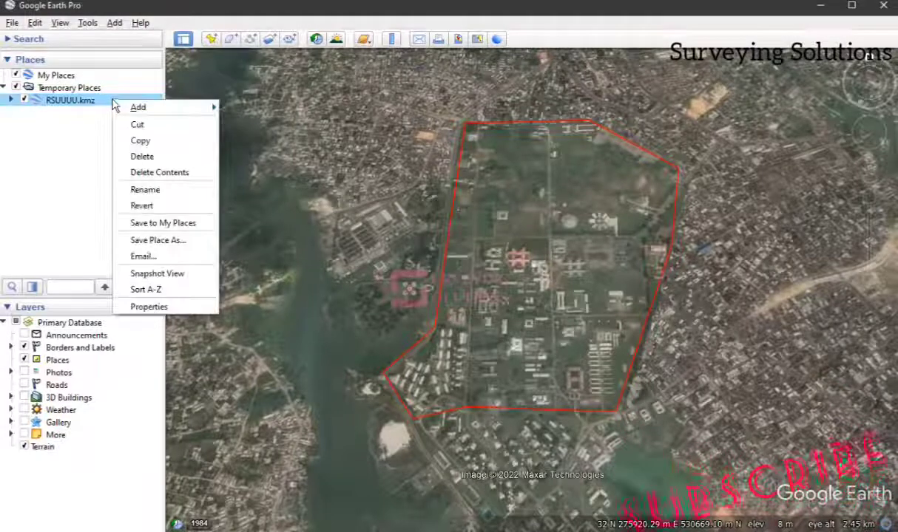
{"action": "left_click", "coordinate": [154, 307]}
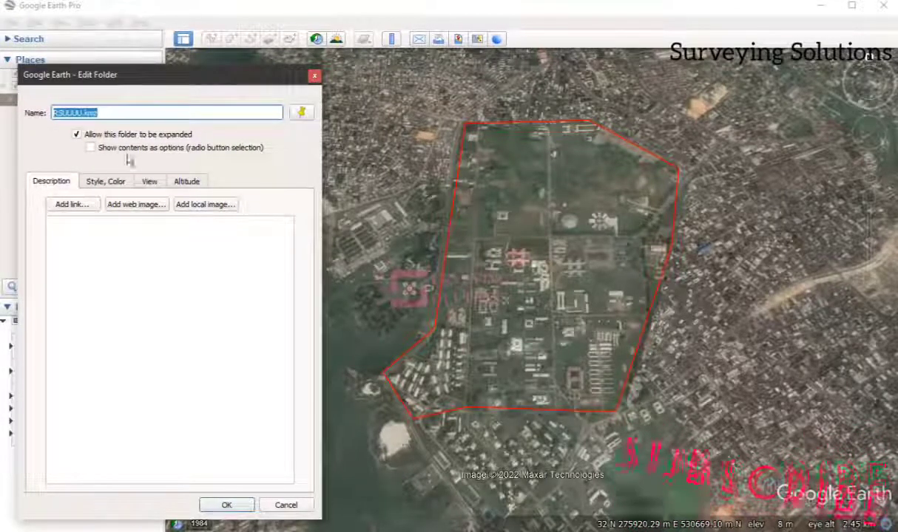
{"action": "left_click", "coordinate": [315, 76]}
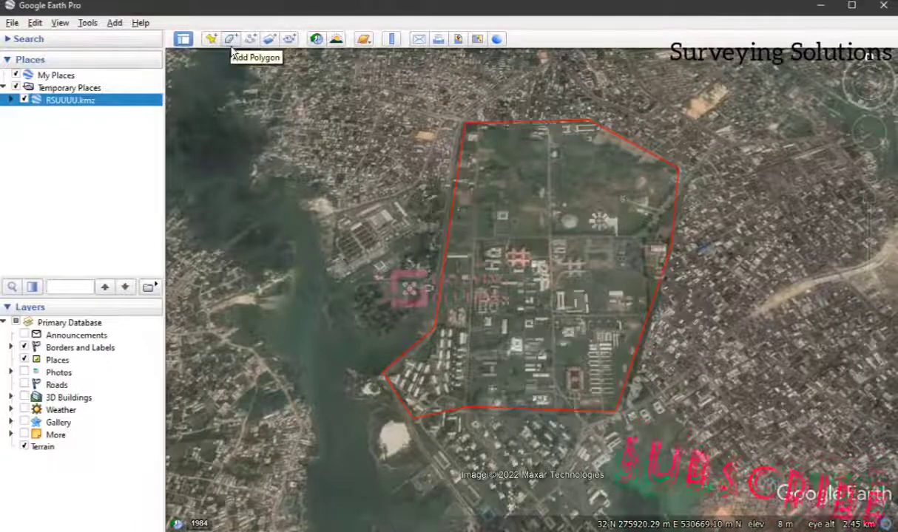
- Sketch a six-point trial polygon across the northwest corner of the red boundary and discard it without saving
{"action": "left_click", "coordinate": [231, 40]}
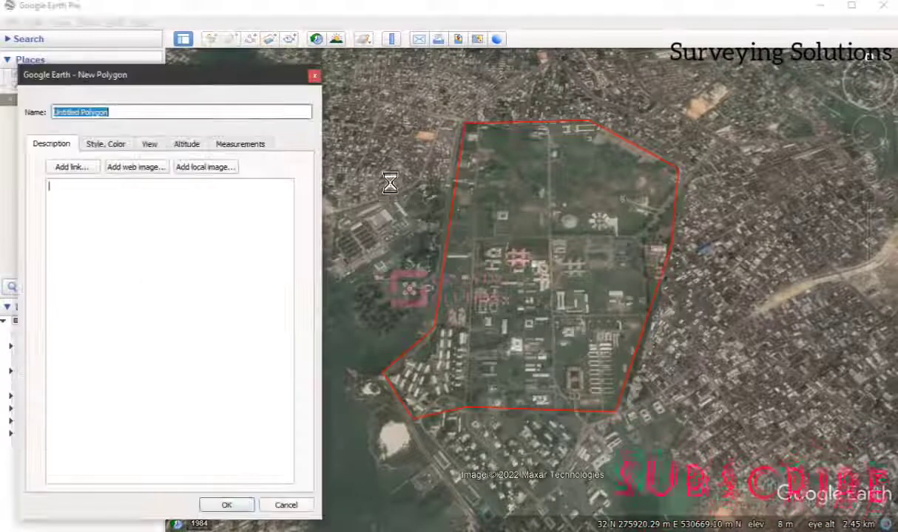
{"action": "left_click", "coordinate": [396, 101]}
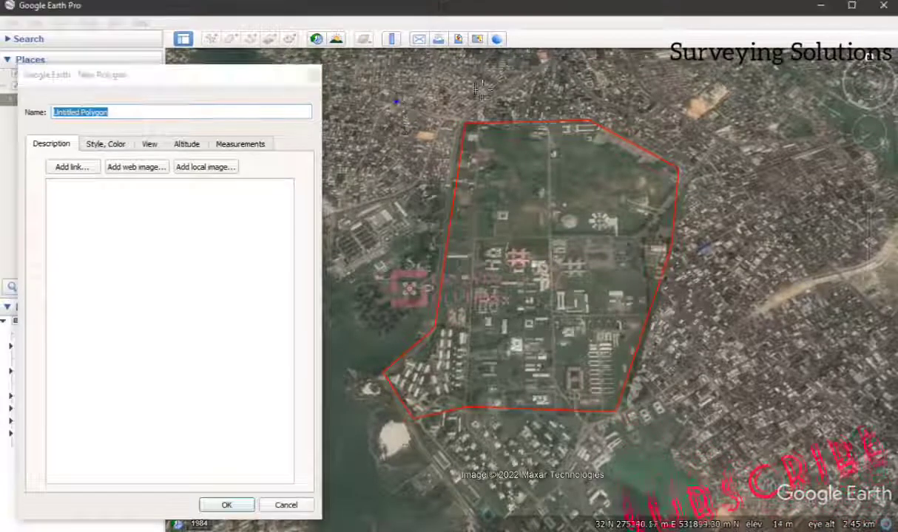
{"action": "left_click", "coordinate": [507, 92]}
{"action": "left_click", "coordinate": [513, 133]}
{"action": "left_click", "coordinate": [512, 185]}
{"action": "left_click", "coordinate": [432, 193]}
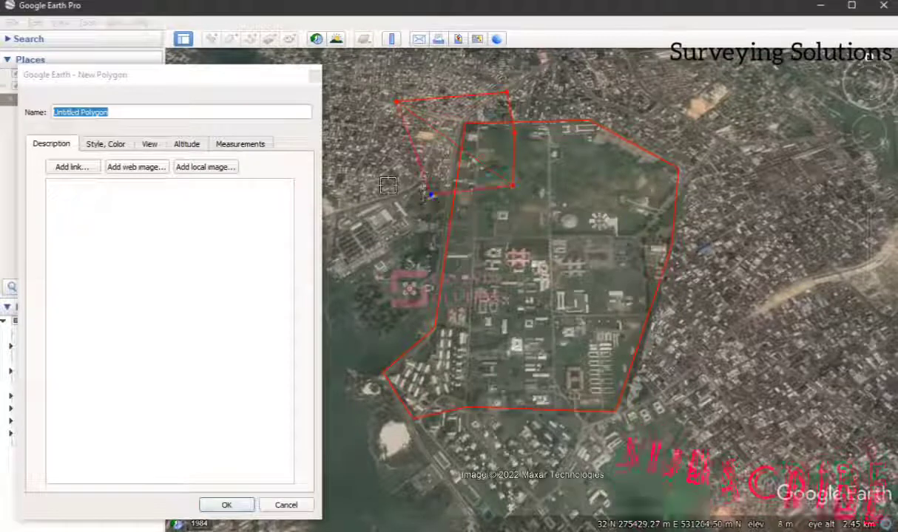
{"action": "left_click", "coordinate": [388, 188]}
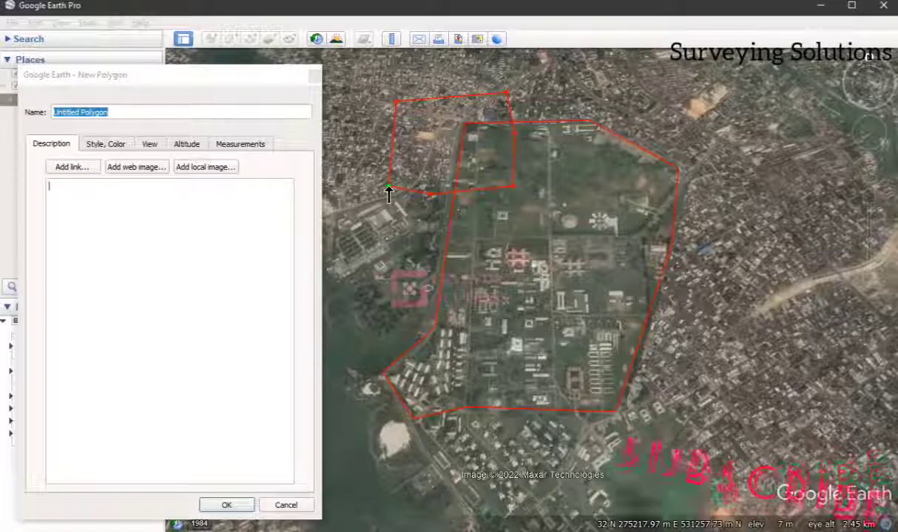
{"action": "left_click", "coordinate": [315, 77]}
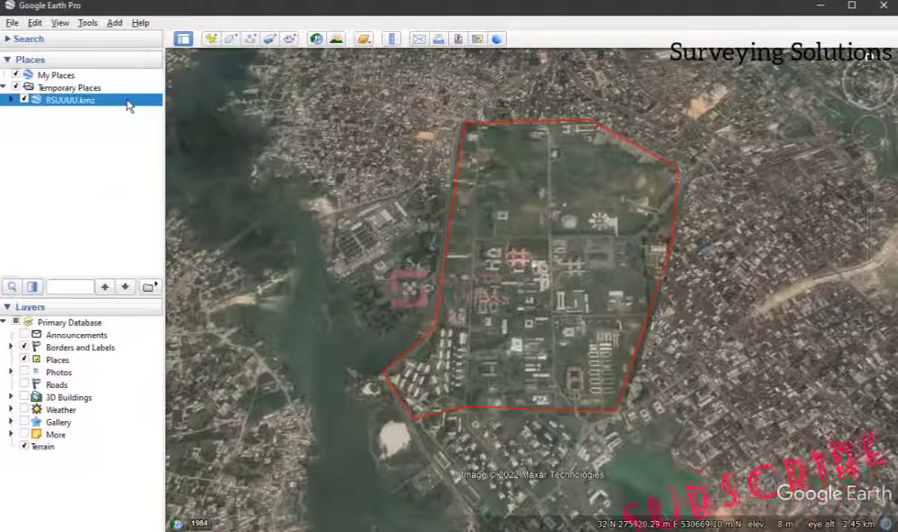
- Try to save the RSUUUU.kmz place as a file and switch back to EarthExplorer in the browser
{"action": "right_click", "coordinate": [128, 105]}
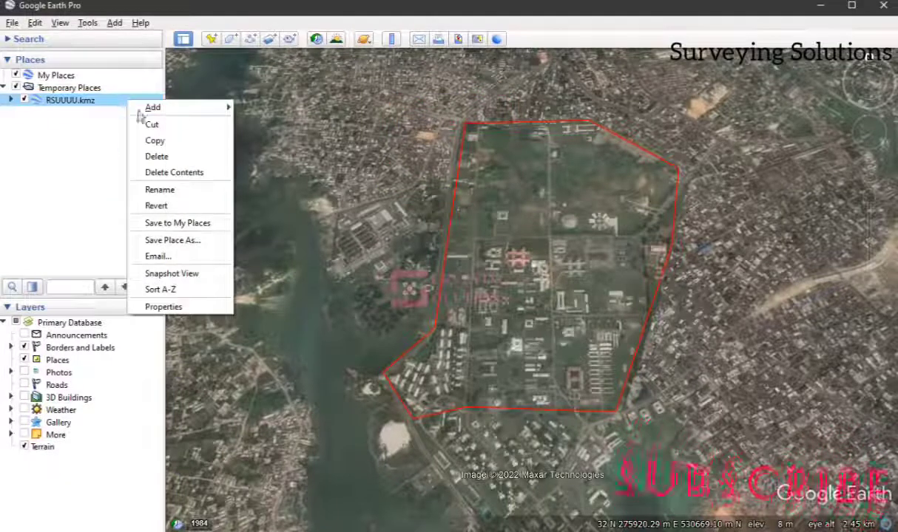
{"action": "left_click", "coordinate": [198, 248]}
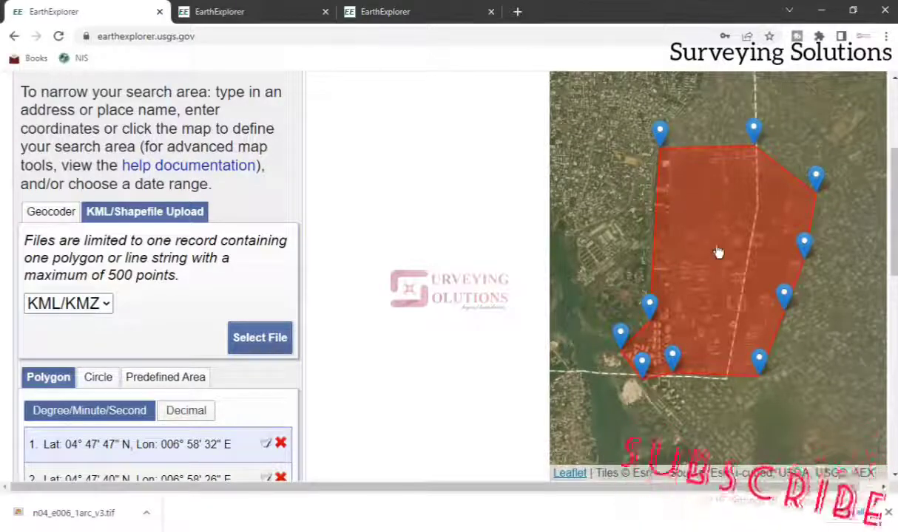
- Examine the uploaded search polygon on the map up close and review its full list of vertex coordinates
{"action": "scroll", "coordinate": [715, 211], "scroll_direction": "up", "scroll_amount": 1}
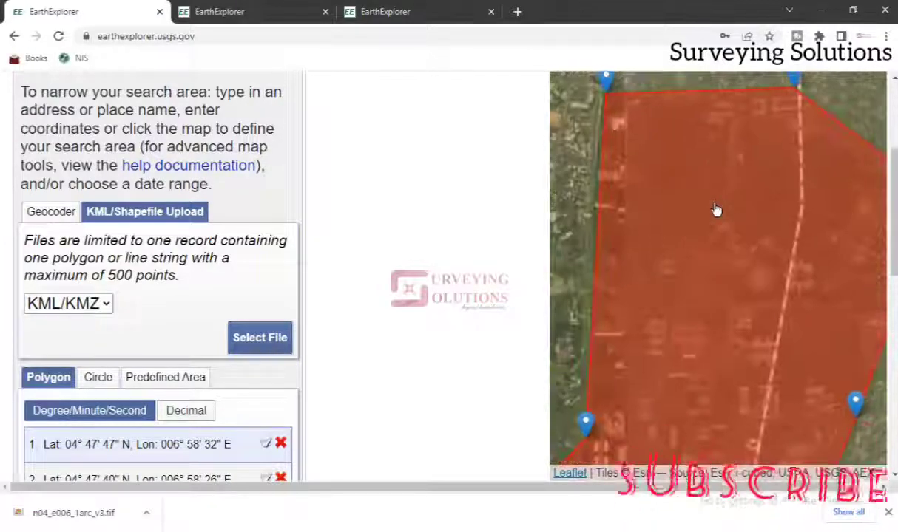
{"action": "scroll", "coordinate": [715, 210], "scroll_direction": "down", "scroll_amount": 1}
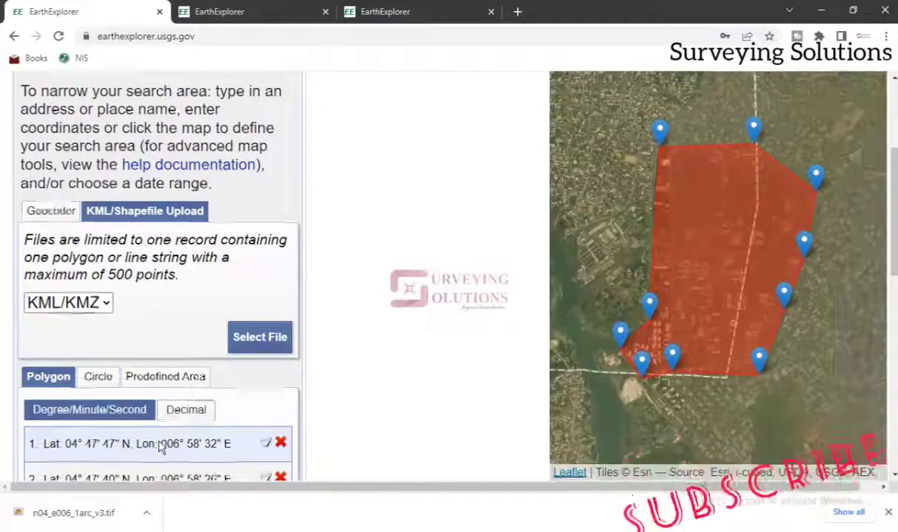
{"action": "scroll", "coordinate": [155, 436], "scroll_direction": "down", "scroll_amount": 4}
{"action": "scroll", "coordinate": [104, 294], "scroll_direction": "down", "scroll_amount": 2}
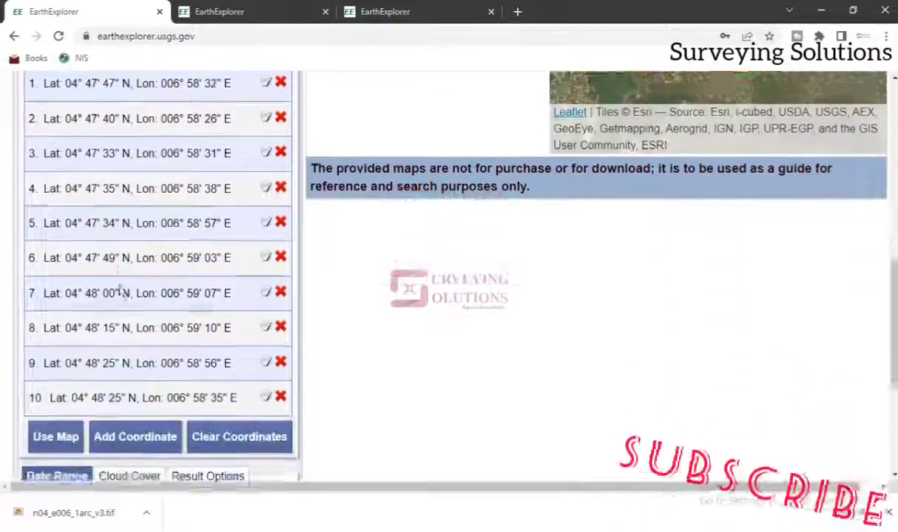
{"action": "scroll", "coordinate": [122, 252], "scroll_direction": "up", "scroll_amount": 1}
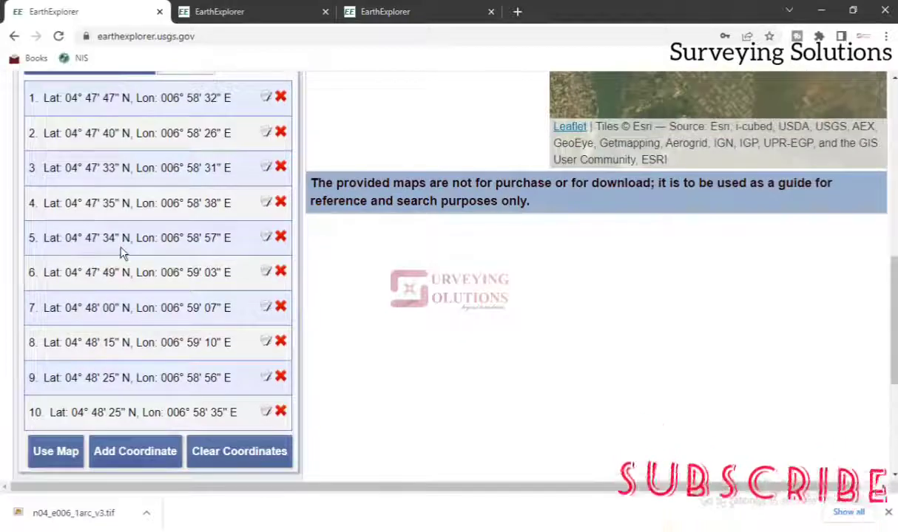
{"action": "scroll", "coordinate": [118, 251], "scroll_direction": "up", "scroll_amount": 2}
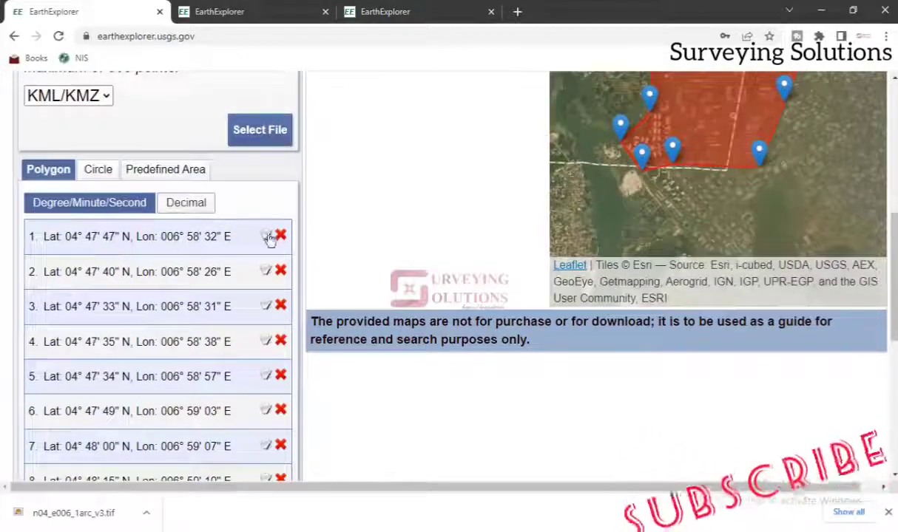
{"action": "scroll", "coordinate": [194, 374], "scroll_direction": "down", "scroll_amount": 3}
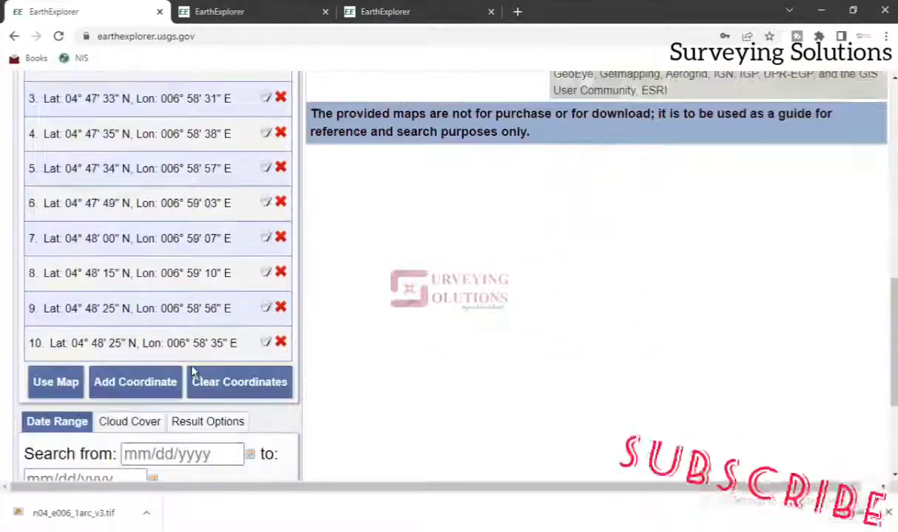
{"action": "scroll", "coordinate": [154, 331], "scroll_direction": "up", "scroll_amount": 5}
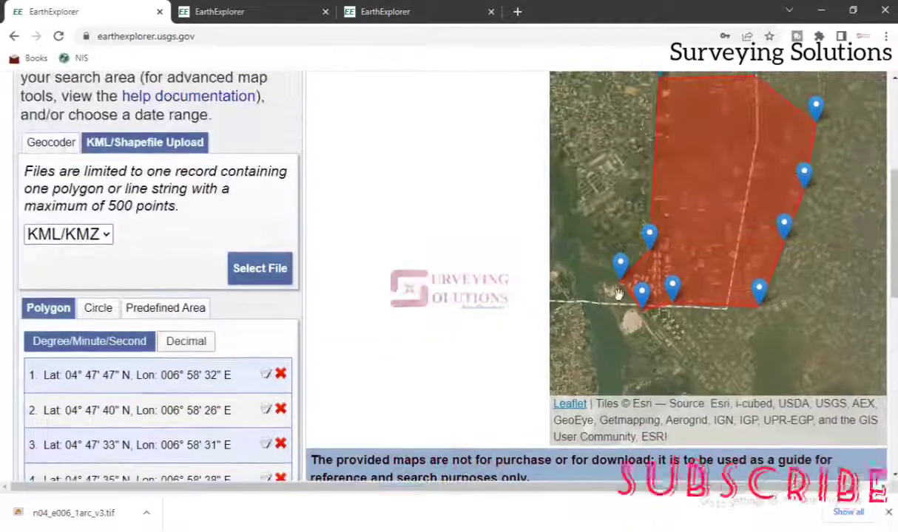
{"action": "scroll", "coordinate": [613, 207], "scroll_direction": "up", "scroll_amount": 1}
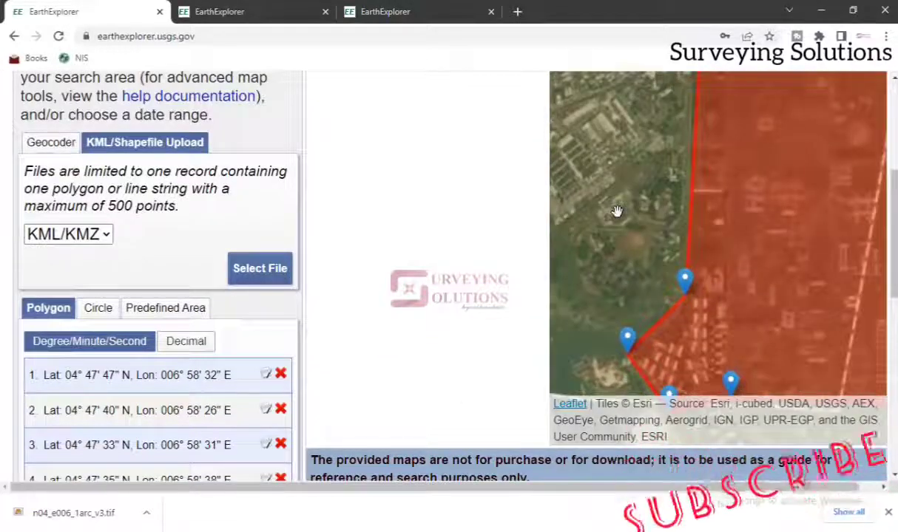
{"action": "scroll", "coordinate": [615, 212], "scroll_direction": "up", "scroll_amount": 1}
{"action": "scroll", "coordinate": [592, 215], "scroll_direction": "down", "scroll_amount": 4}
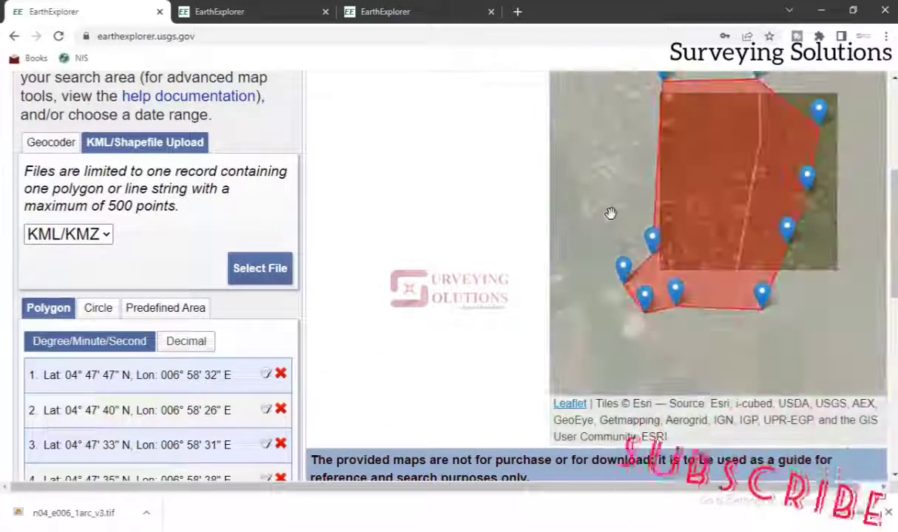